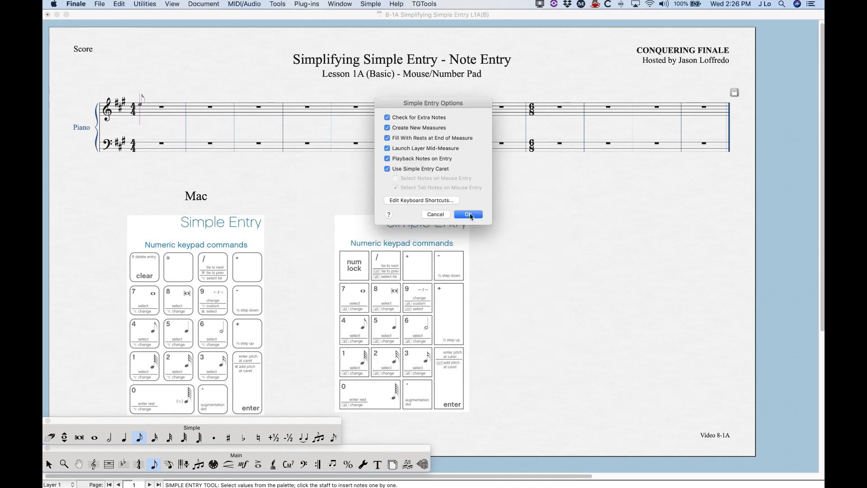
Accept the Simple Entry options and fill the treble staff's first measure with the quarter notes B, C, B and F
click(468, 214)
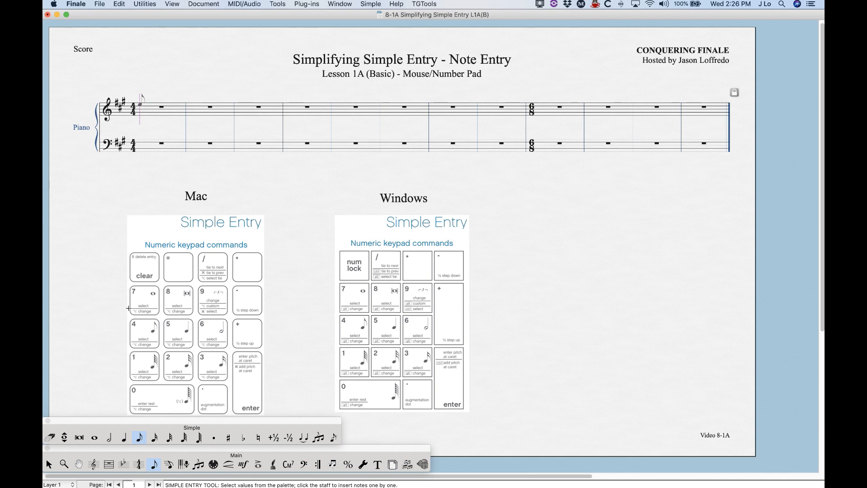
click(145, 421)
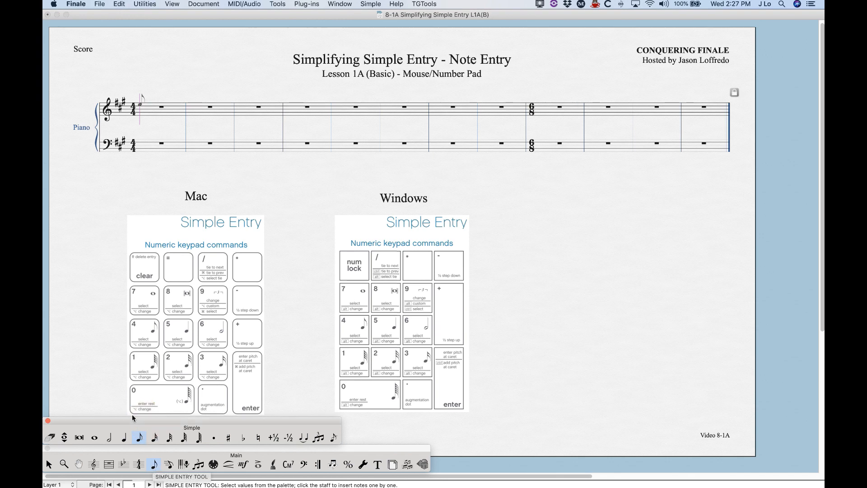
click(124, 437)
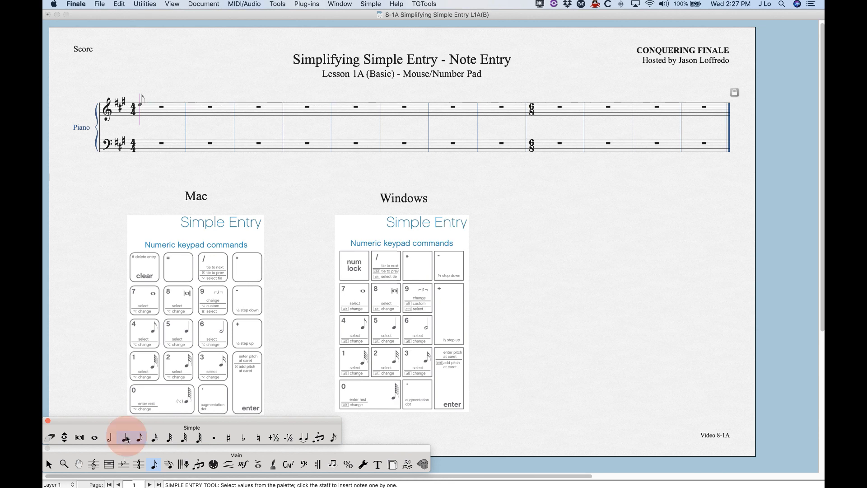
click(143, 107)
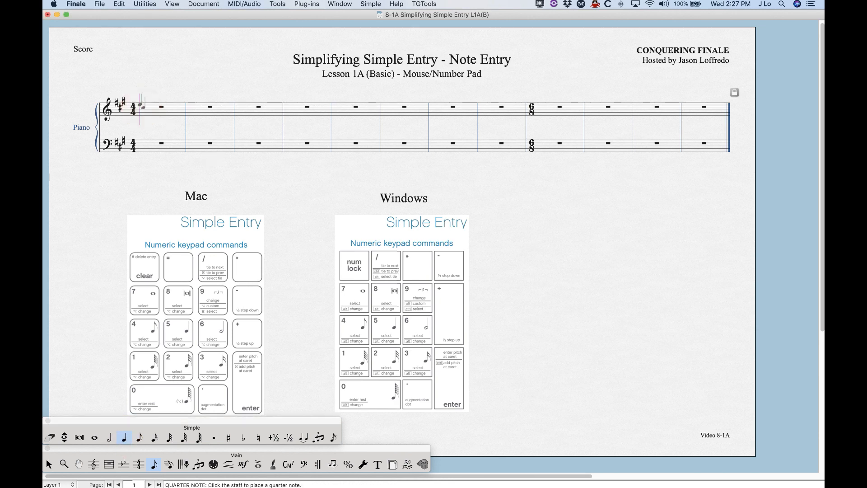
click(141, 109)
click(164, 107)
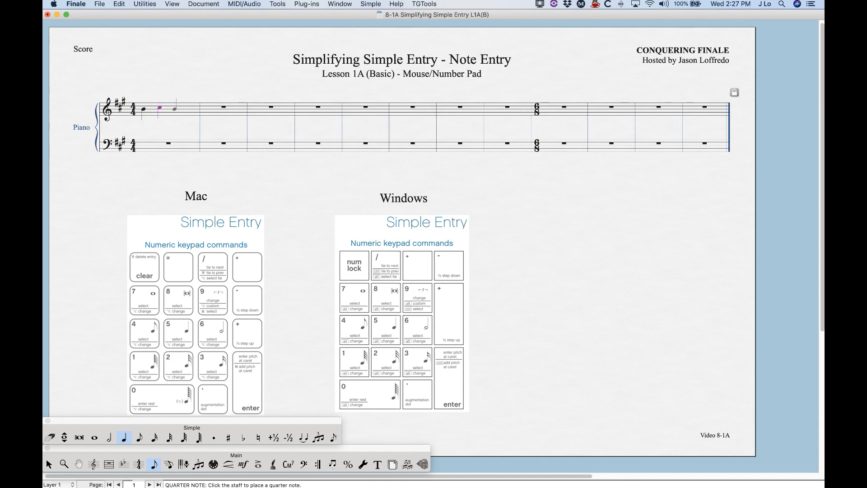
click(175, 109)
click(191, 113)
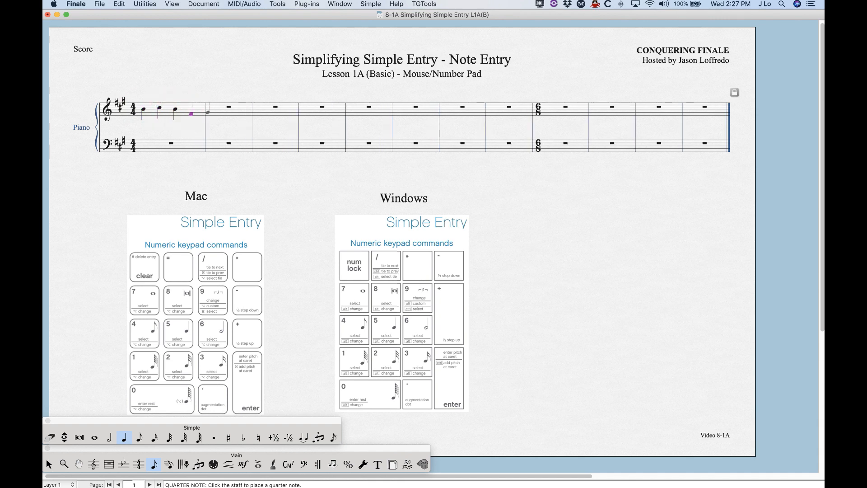
Fill treble measure 2 with quarter notes A and B, eighth notes C and D, and sixteenth notes E, D, C and B
click(211, 110)
click(222, 109)
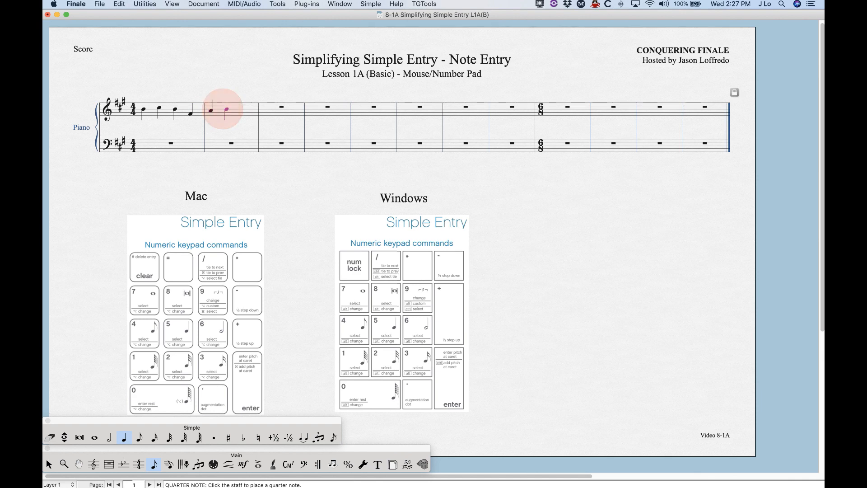
click(139, 437)
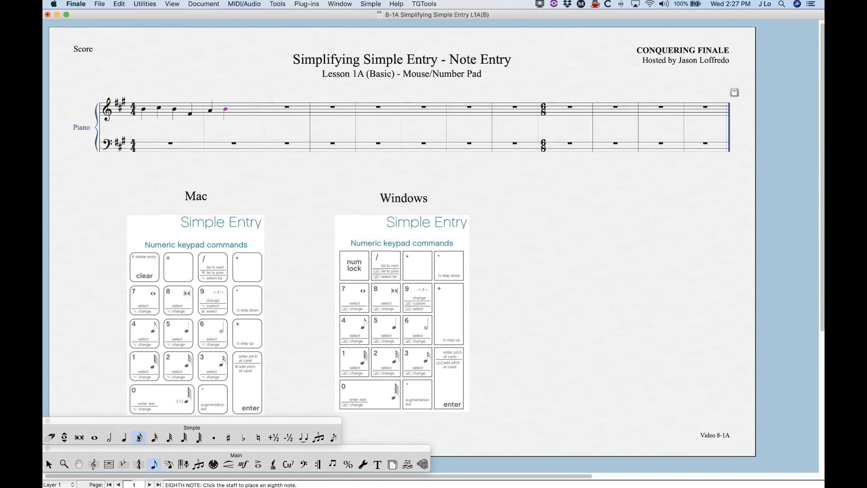
click(238, 107)
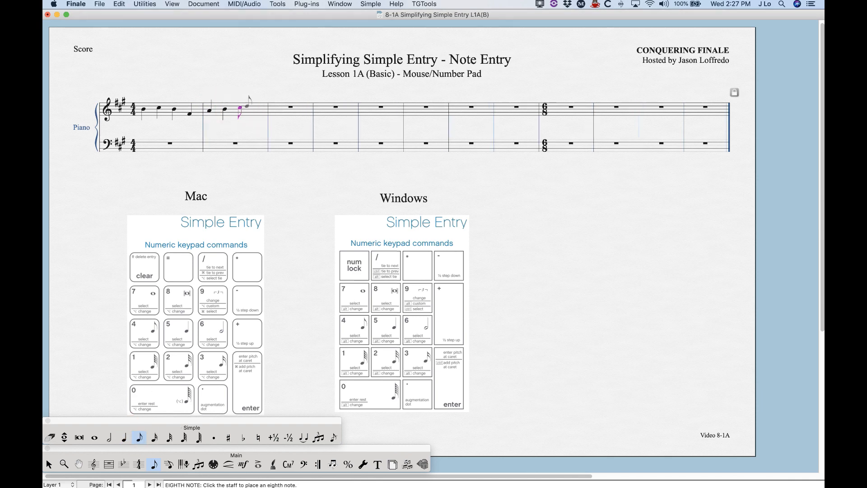
click(250, 105)
click(154, 438)
click(259, 104)
click(265, 106)
click(272, 107)
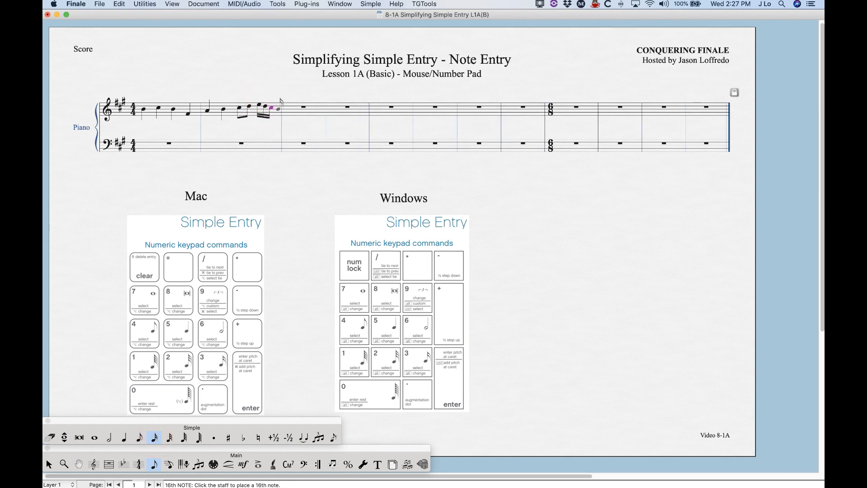
click(277, 108)
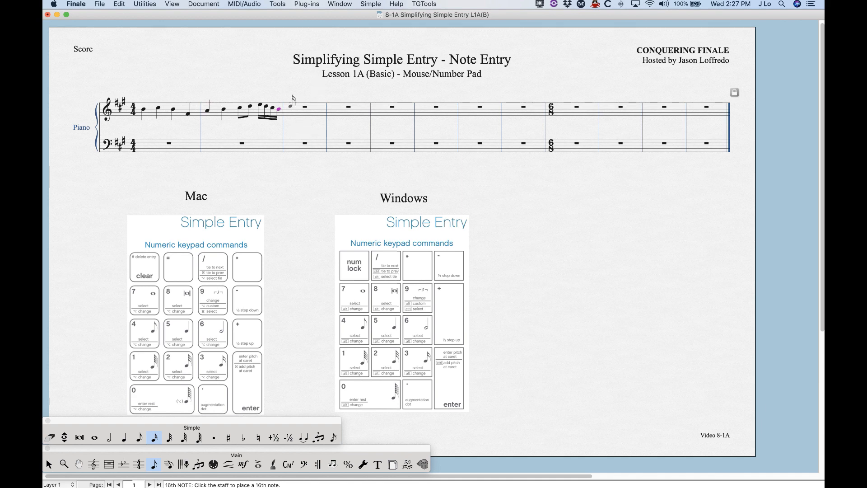
Fill treble measure 3 with eighth notes C and B, quarter notes A and B, and eighth notes C and D
key(KP_4)
click(290, 109)
click(296, 109)
key(KP_5)
click(304, 110)
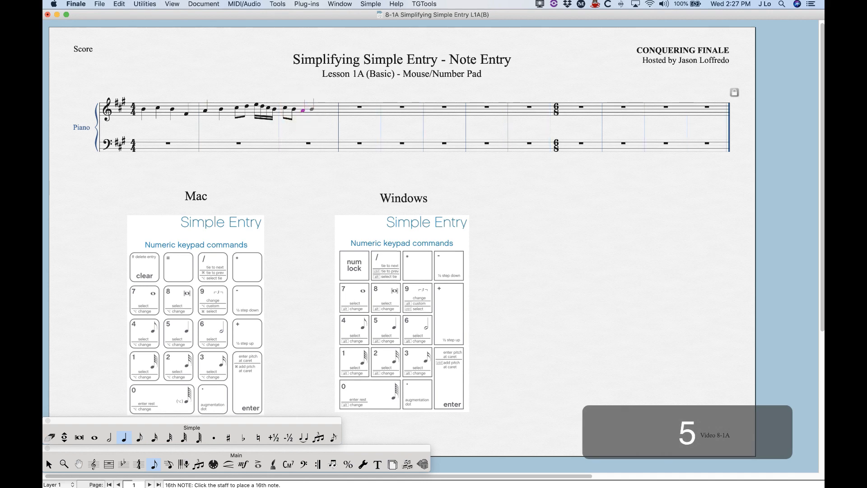
key(KP_4)
click(319, 110)
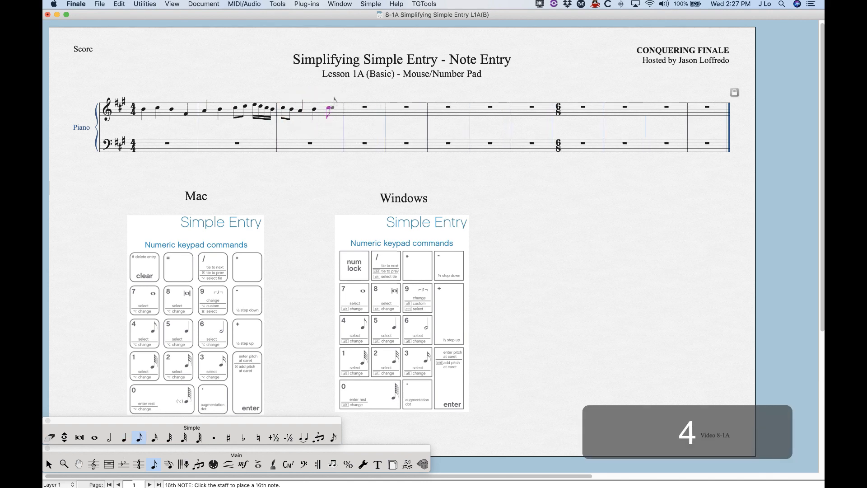
click(335, 105)
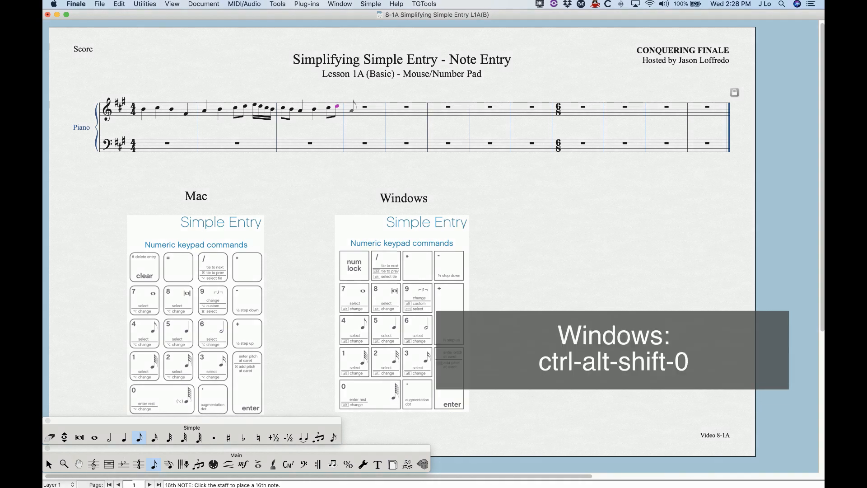
Enter the 128th notes B and C at the start of treble measure 4 and leave note entry
key(super+alt)
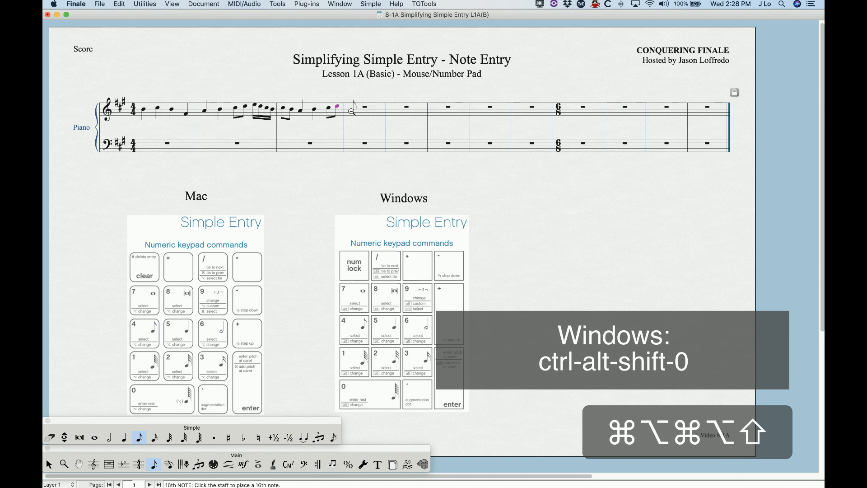
key(super+alt+shift+0)
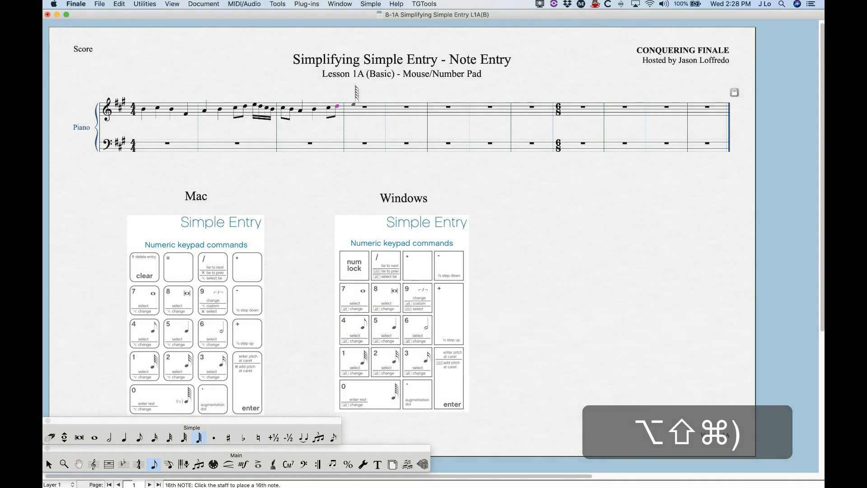
click(349, 110)
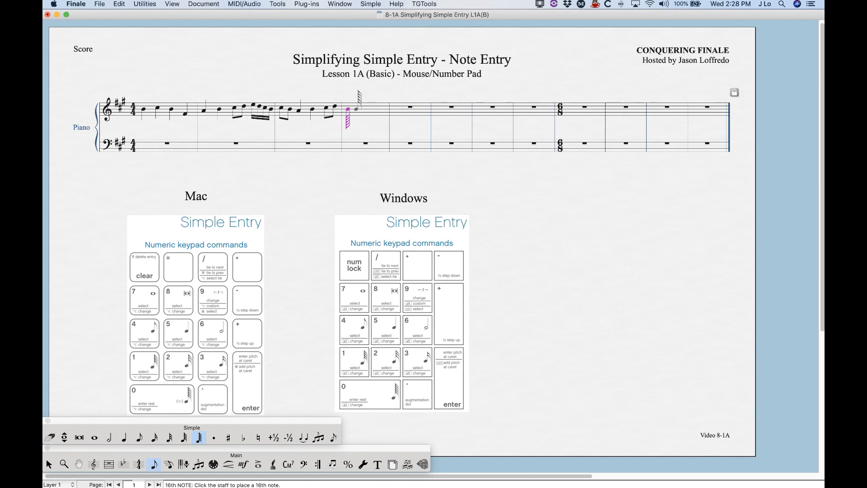
click(357, 107)
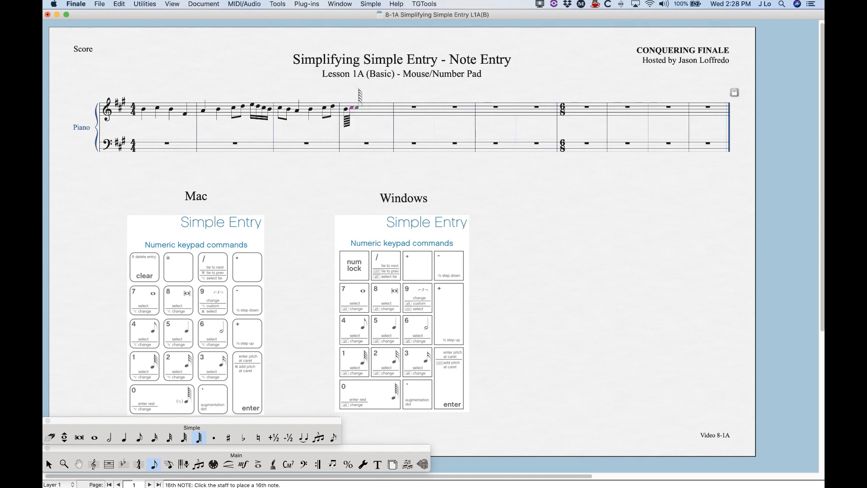
key(Escape)
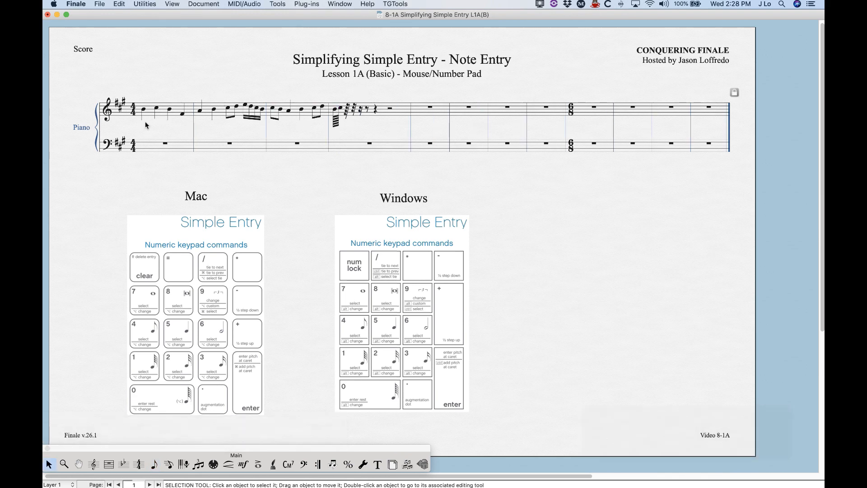
Resume Simple Entry and build a four-note quarter-note chord A, C, E, G note by note on beat 1 of treble measure 5
click(154, 465)
key(5)
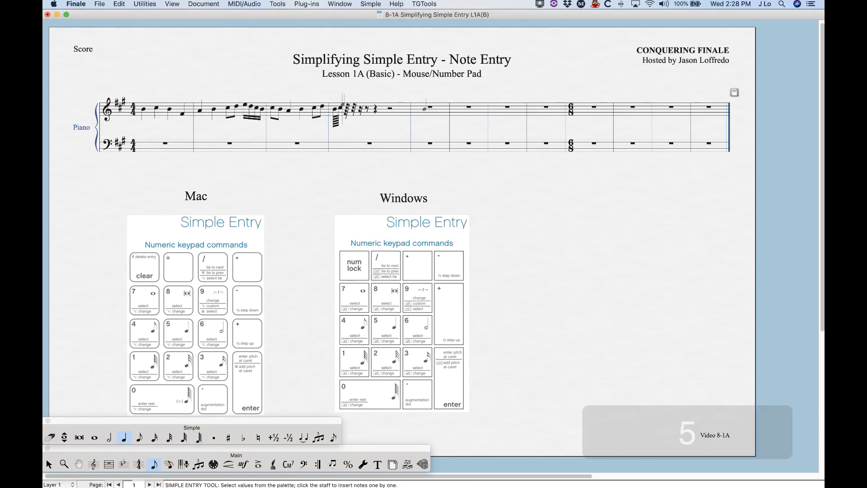
click(416, 109)
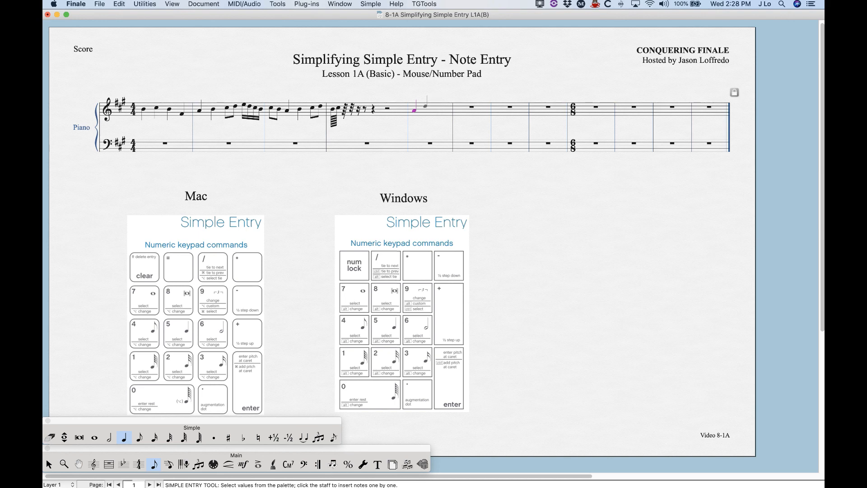
click(414, 107)
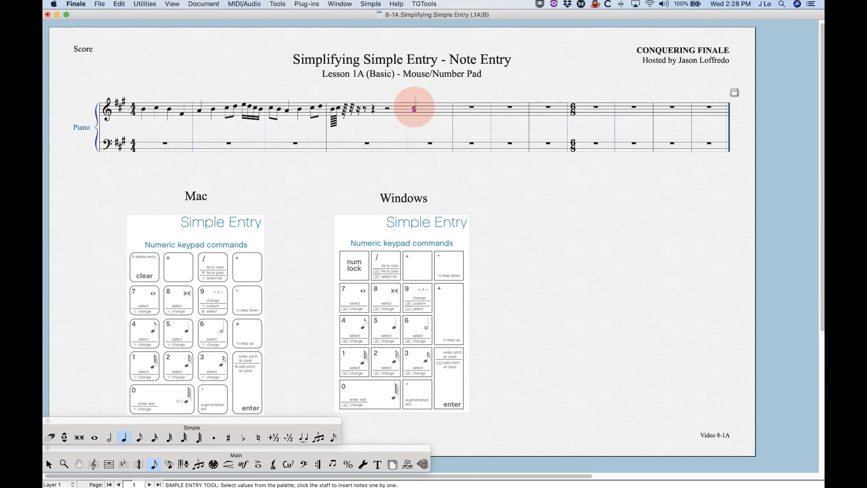
click(415, 103)
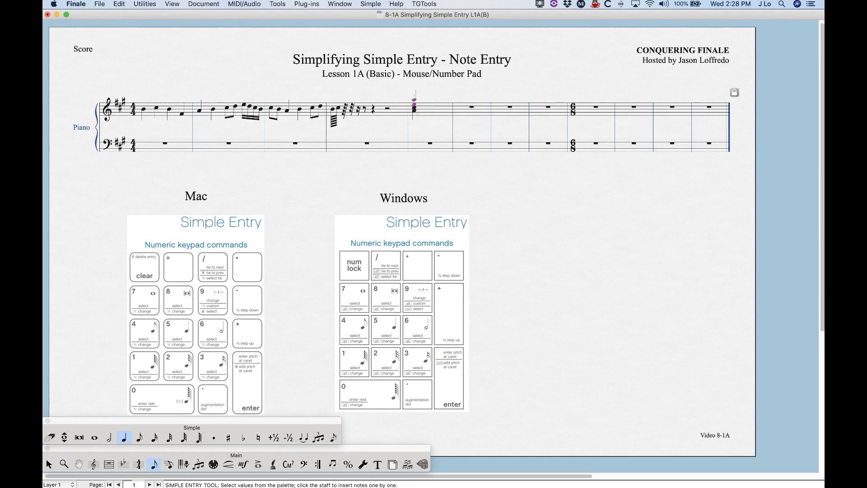
click(414, 102)
Enter a quarter-note C on beat 2 of measure 5 and add A and F below it as a chord
click(428, 107)
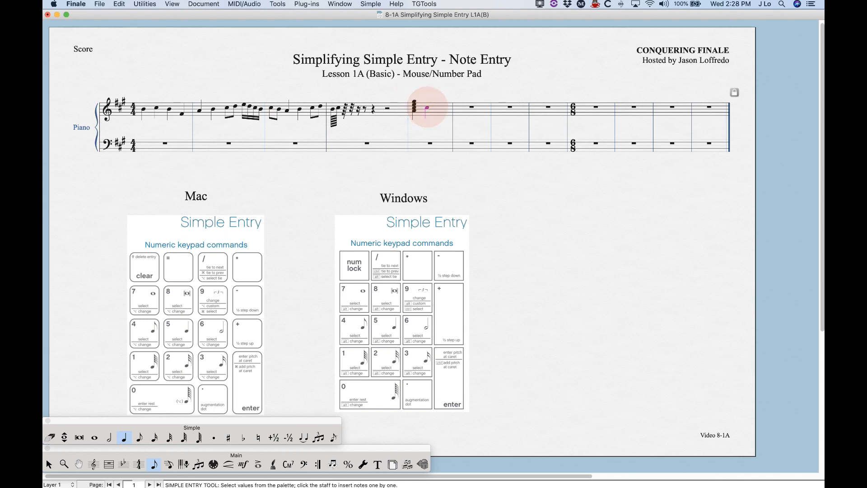
click(424, 110)
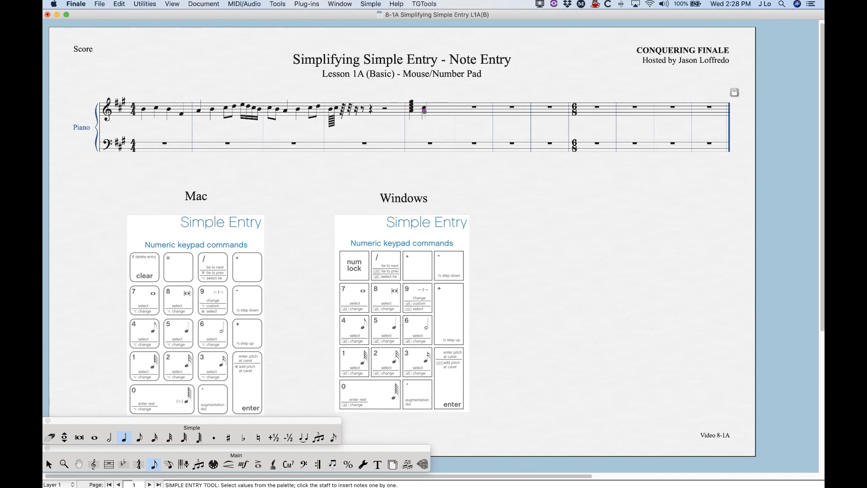
click(425, 113)
Enter a quarter-note A on beat 3 of measure 5 and stack three successive thirds above it
click(434, 113)
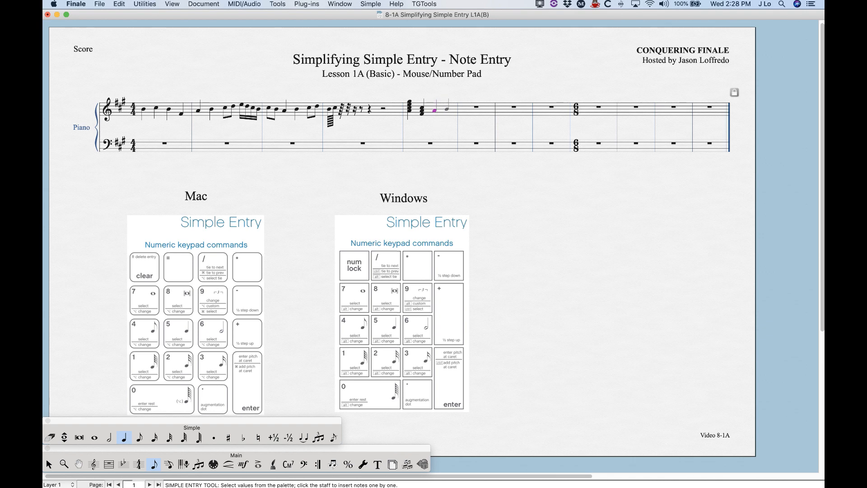
key(3)
key(3)
key(3)
Enter a quarter-note E on beat 4 of measure 5 and add two successive thirds below it
click(446, 104)
key(shift)
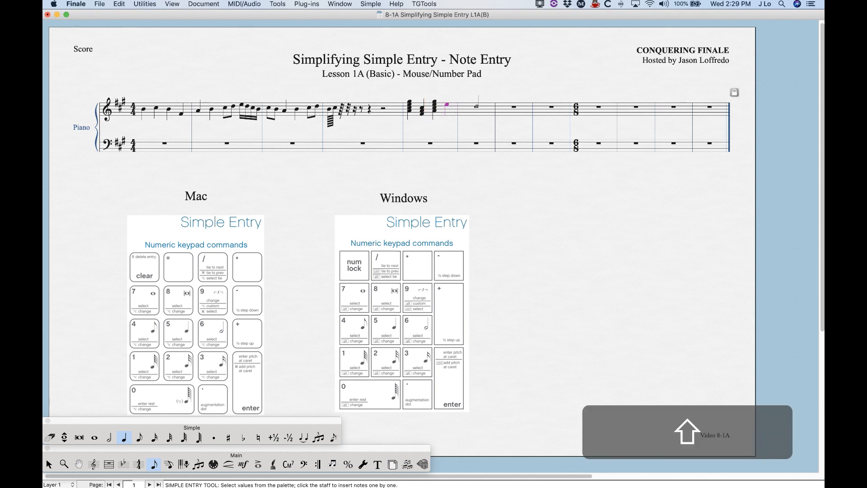
key(shift+3)
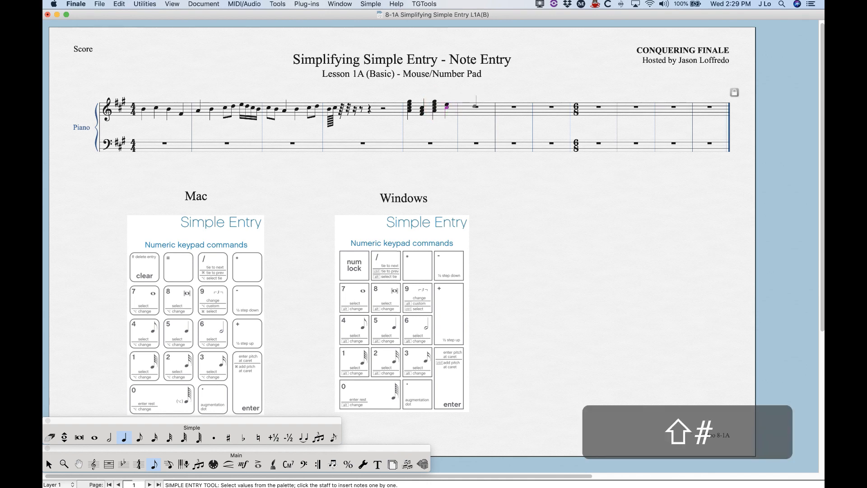
key(shift+3)
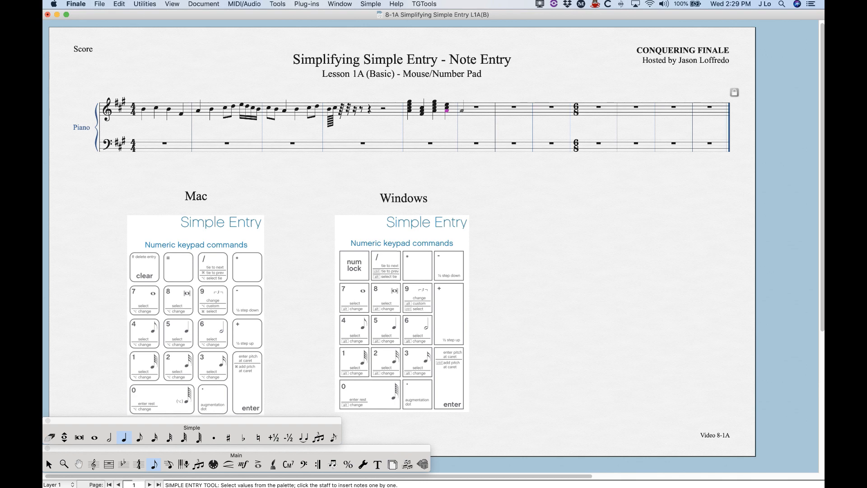
Enter a quarter-note A on beat 1 of treble measure 6 and add a ninth above it
click(465, 110)
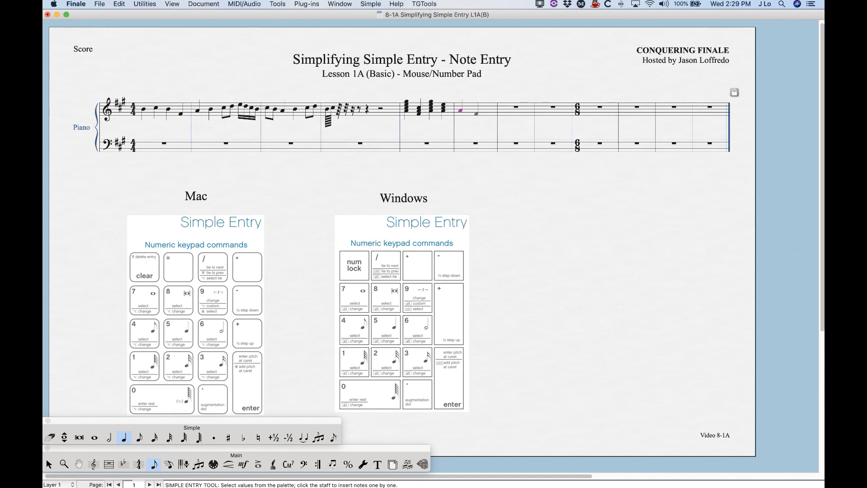
key(super+shift)
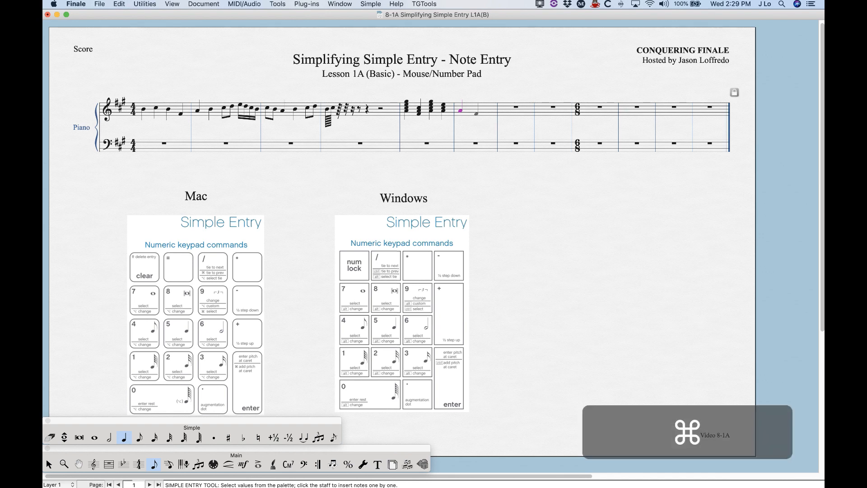
key(super+shift+9)
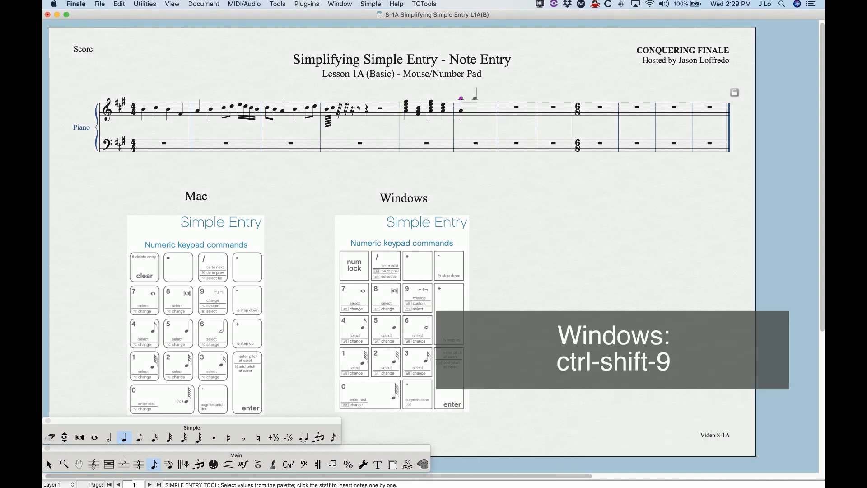
Enter a quarter-note high B with a ninth below it on beat 2 of measure 6, and a quarter-note A on beat 3
click(476, 98)
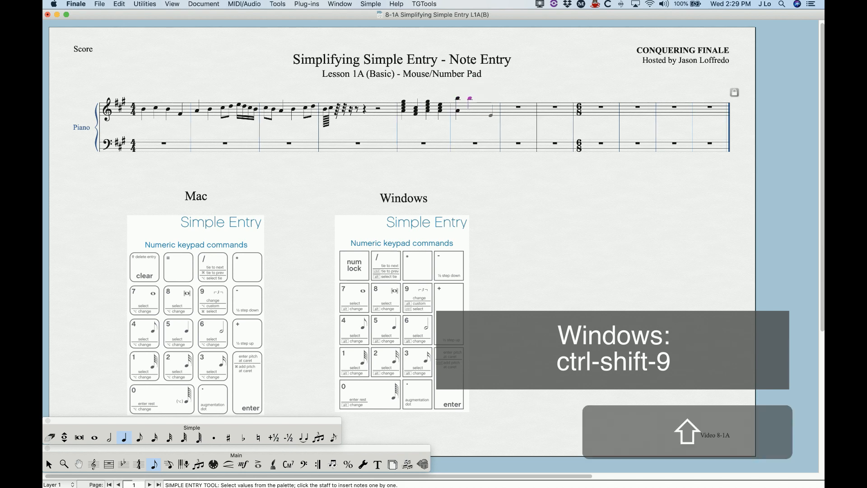
key(shift+9)
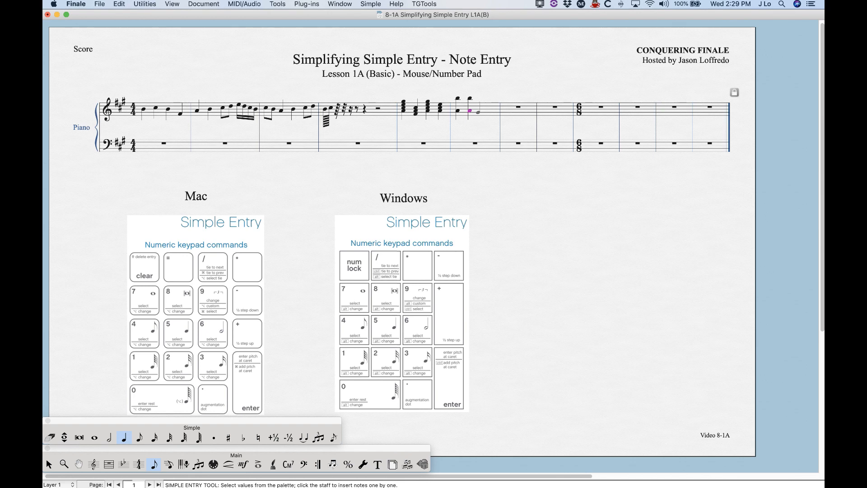
click(482, 110)
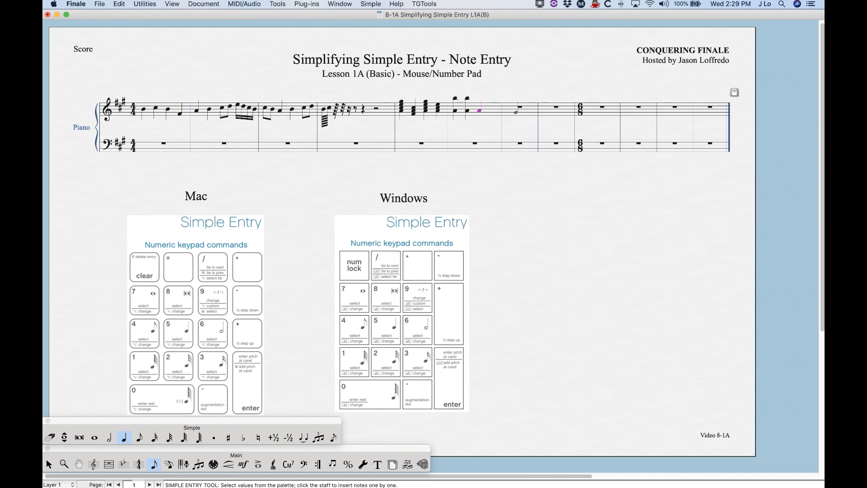
Add F and E to the quarter-note A on beat 3 of measure 6, and enter a quarter-note A with C above on beat 4
key(shift+f)
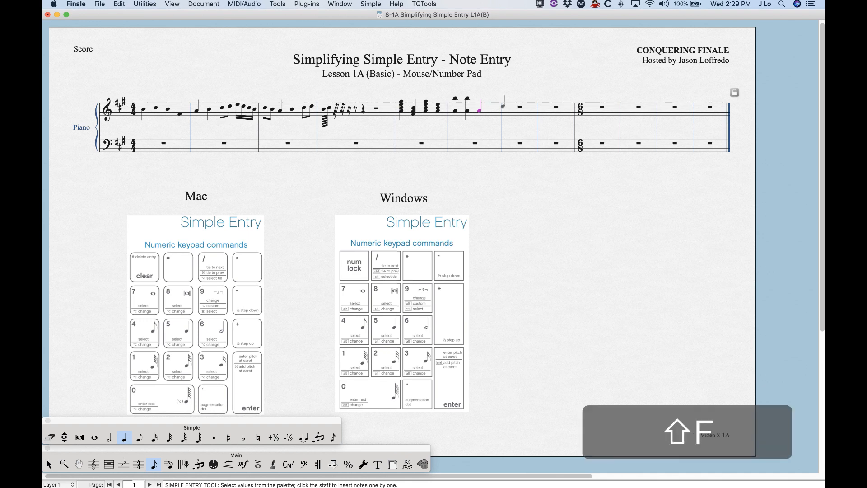
key(shift+e)
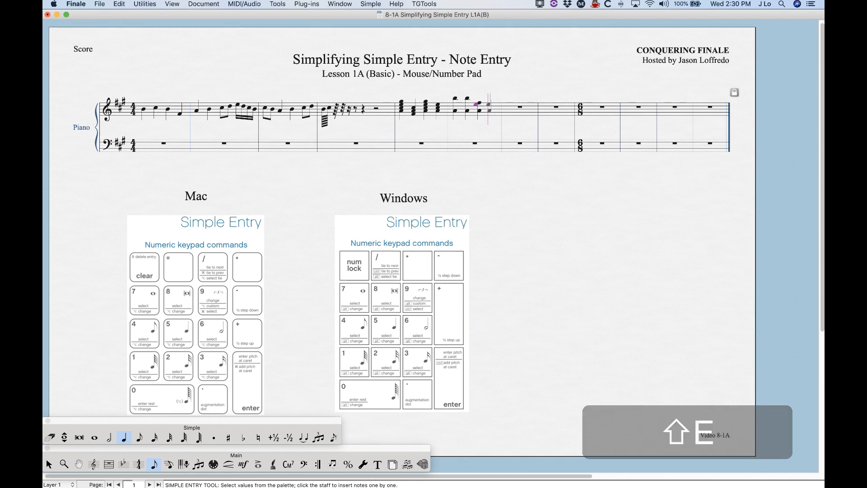
click(492, 109)
key(shift+c)
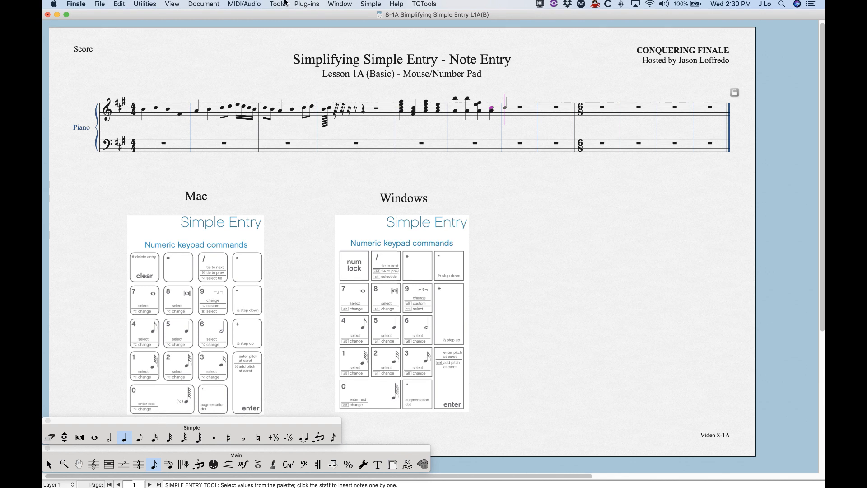
Show the Simple Entry Rests palette and enable Show Rest Palette In Simple Entry in the Palettes and Backgrounds preferences
click(339, 4)
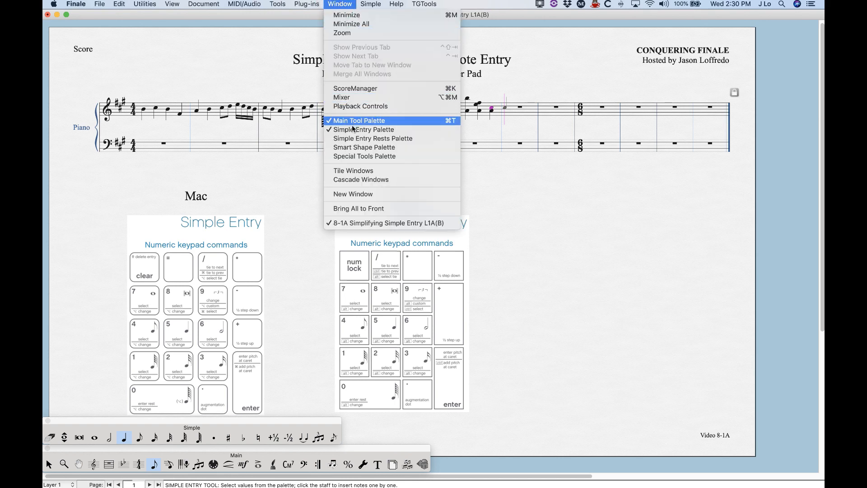
click(391, 140)
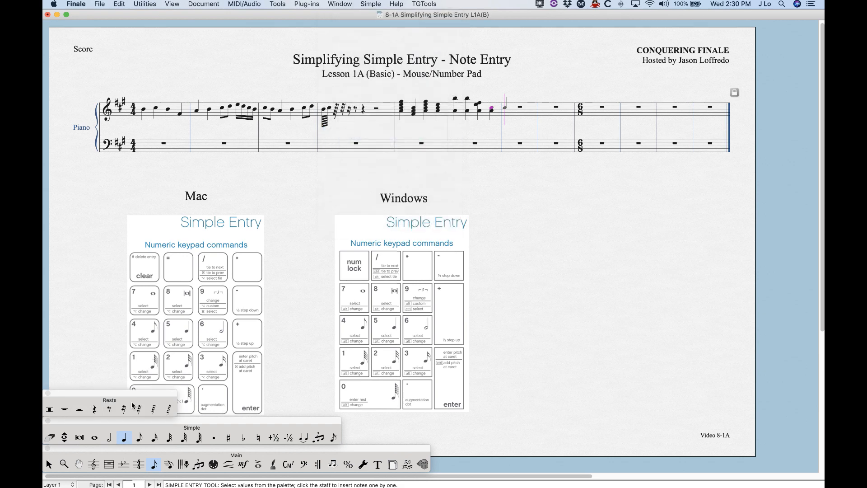
click(74, 4)
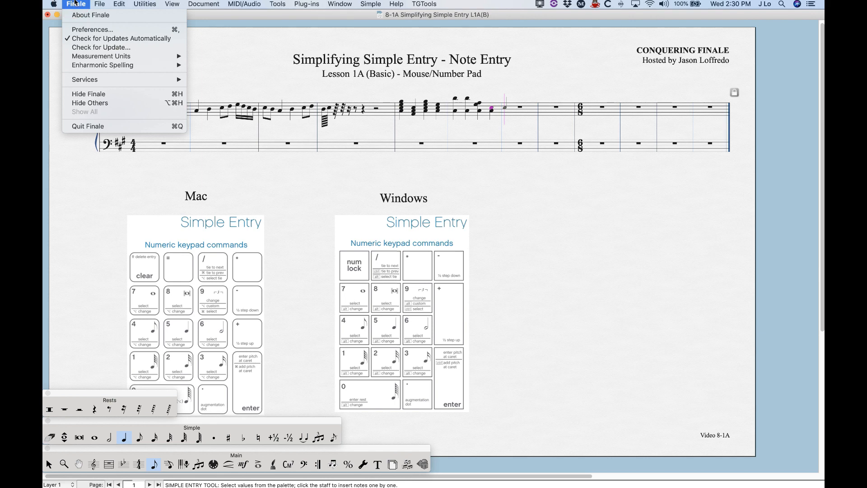
click(83, 27)
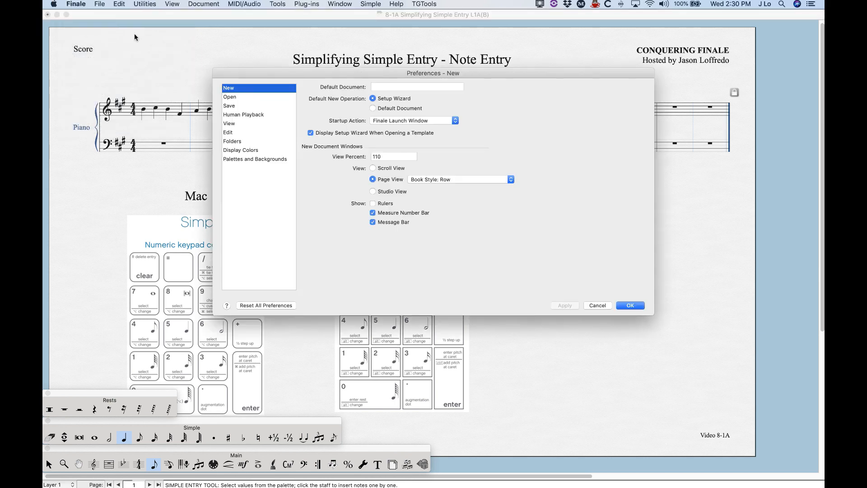
click(246, 159)
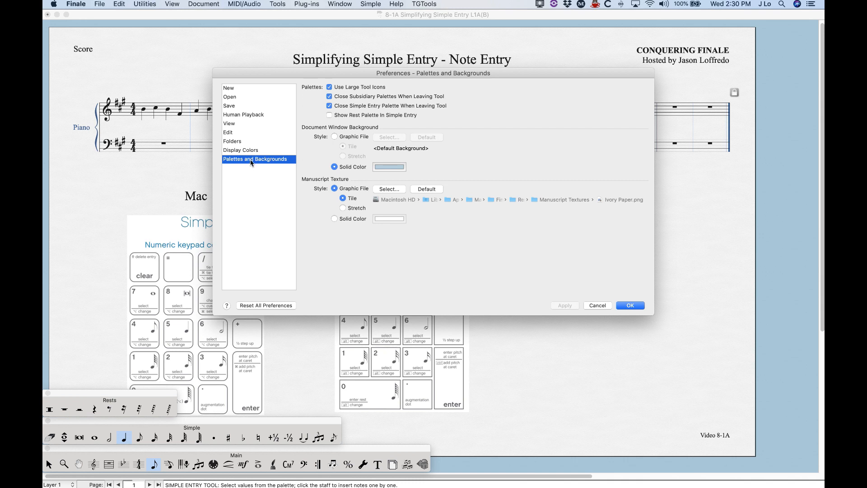
click(329, 115)
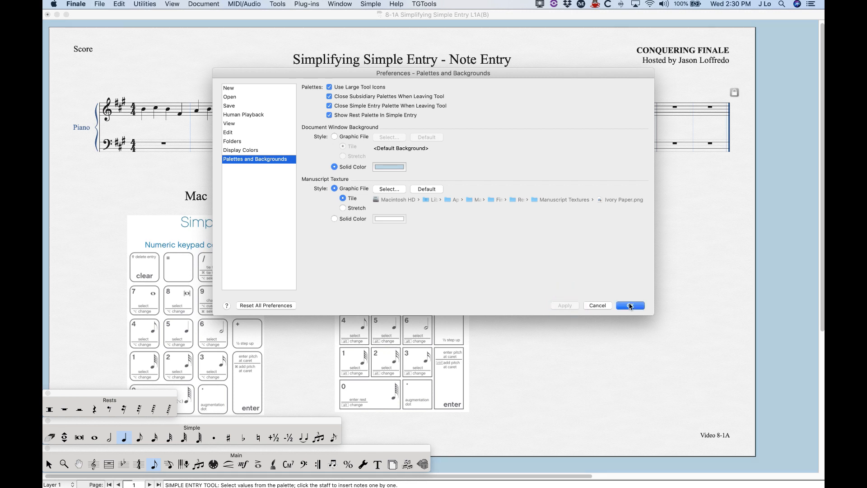
click(625, 305)
Switch twice between the Selection tool and Simple Entry to check which palettes open and close, ending in Simple Entry
click(49, 464)
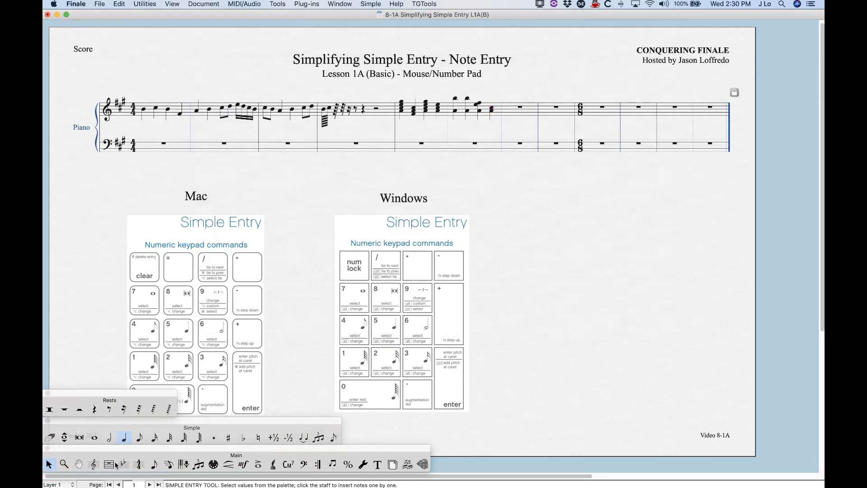
click(153, 464)
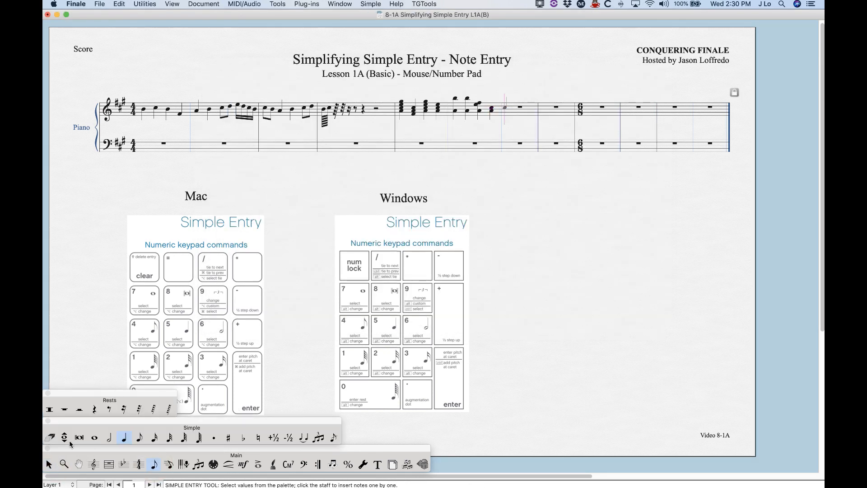
click(48, 464)
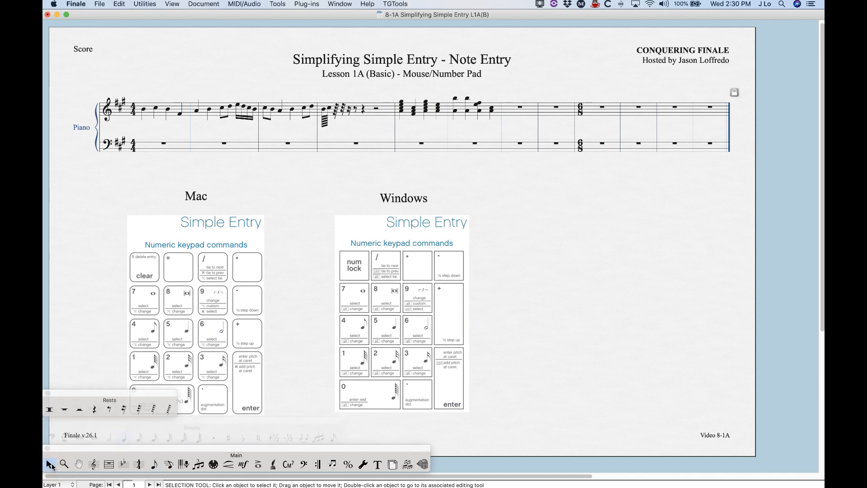
click(153, 464)
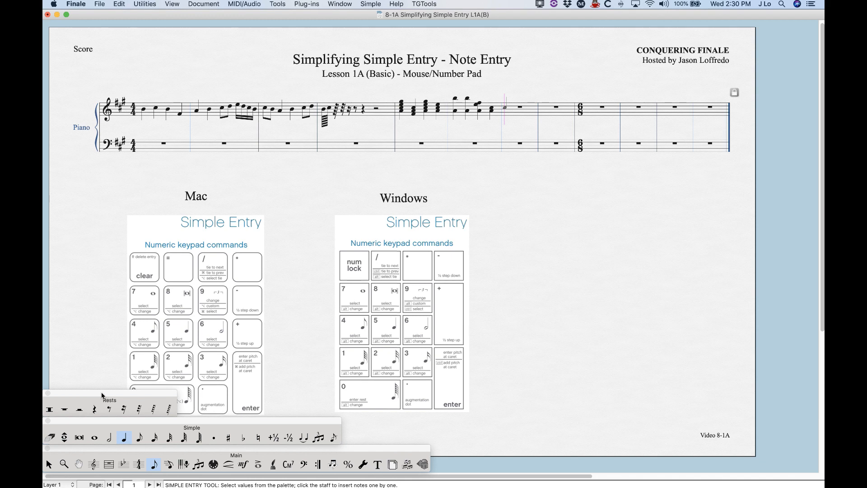
Place quarter rests on beats 1 and 2 of treble measure 7
click(94, 410)
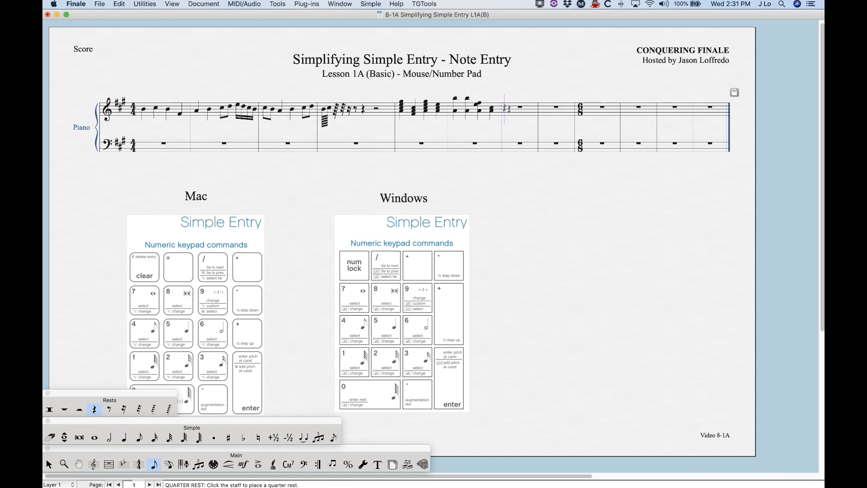
click(508, 109)
click(516, 109)
Fill beats 3 and 4 of treble measure 7 with four eighth rests
click(109, 409)
click(523, 110)
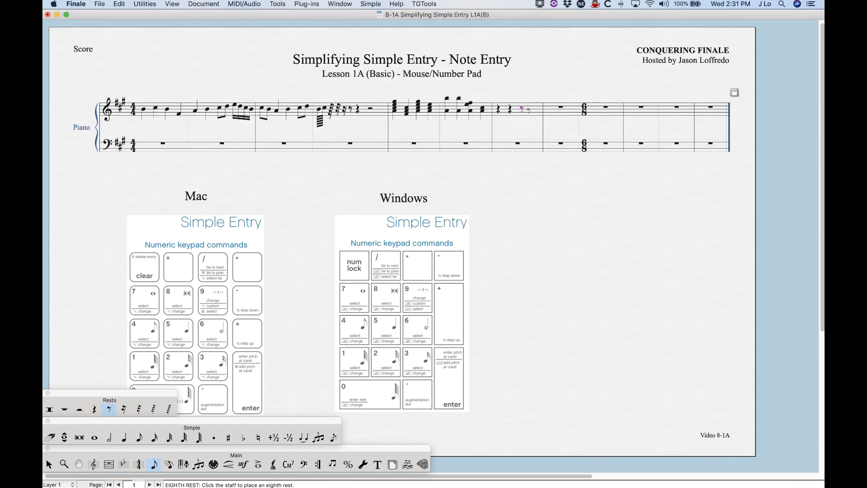
click(528, 109)
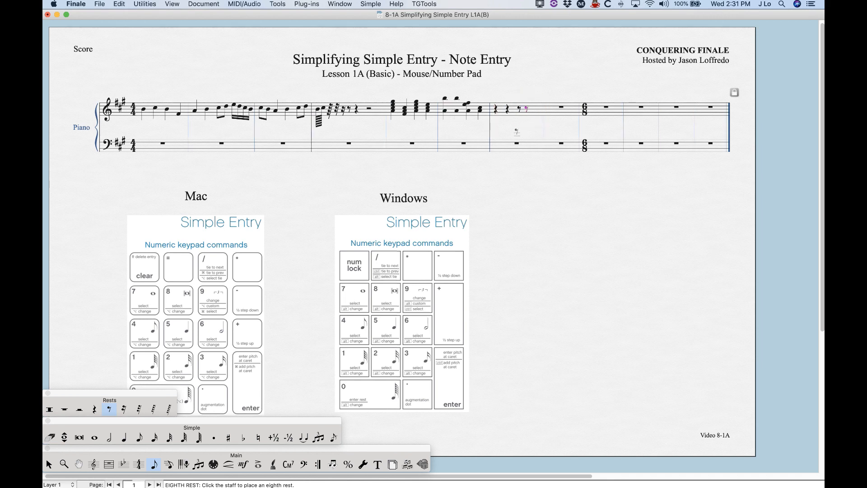
click(533, 109)
click(538, 109)
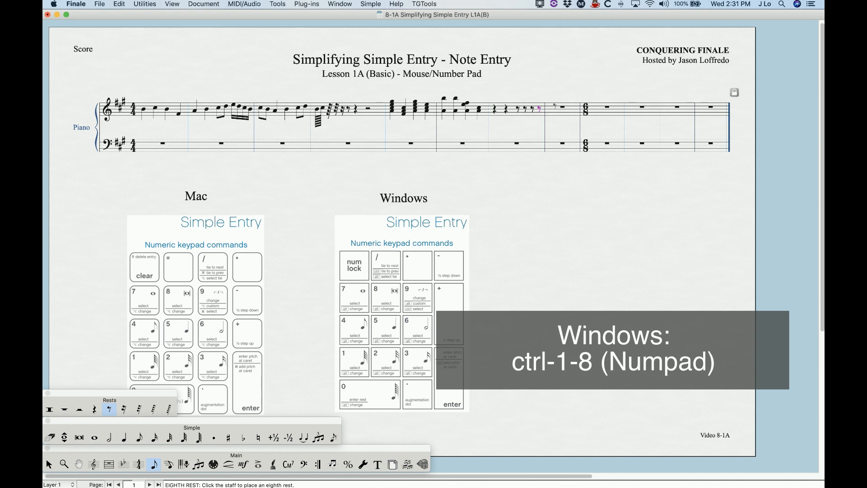
Enter a quarter rest, a quarter-note C and another quarter rest in treble measure 8, and leave note entry
key(super+5)
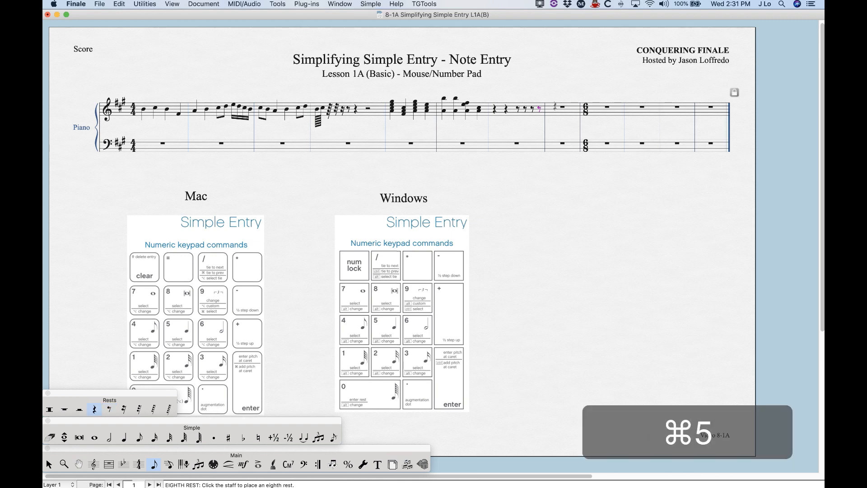
click(555, 110)
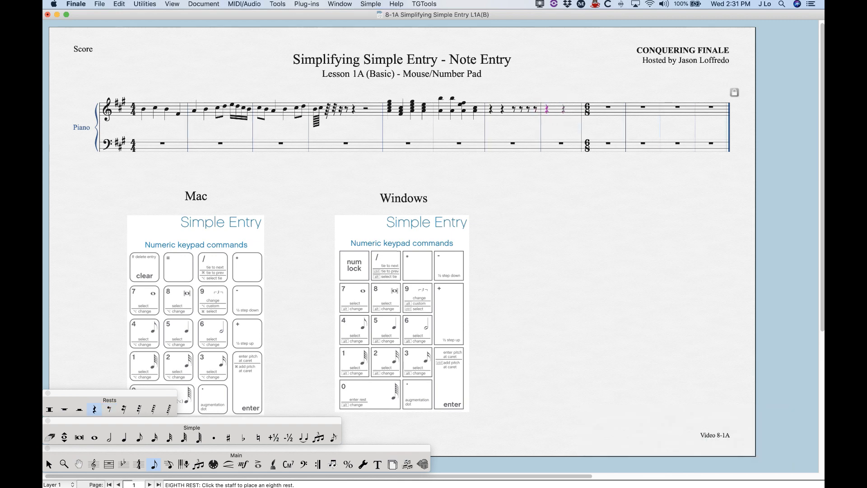
key(5)
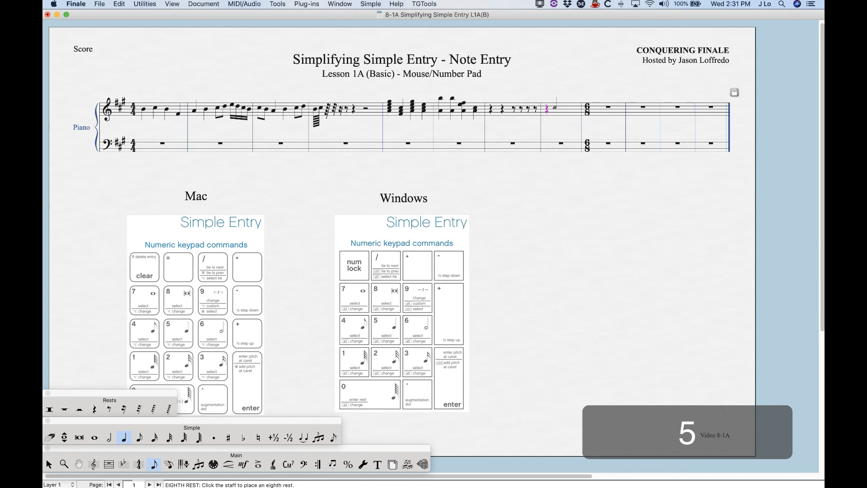
click(555, 109)
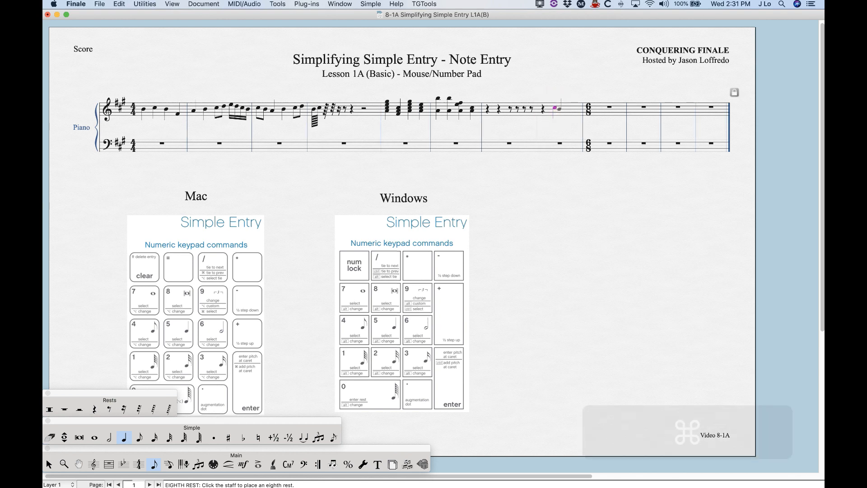
key(super+5)
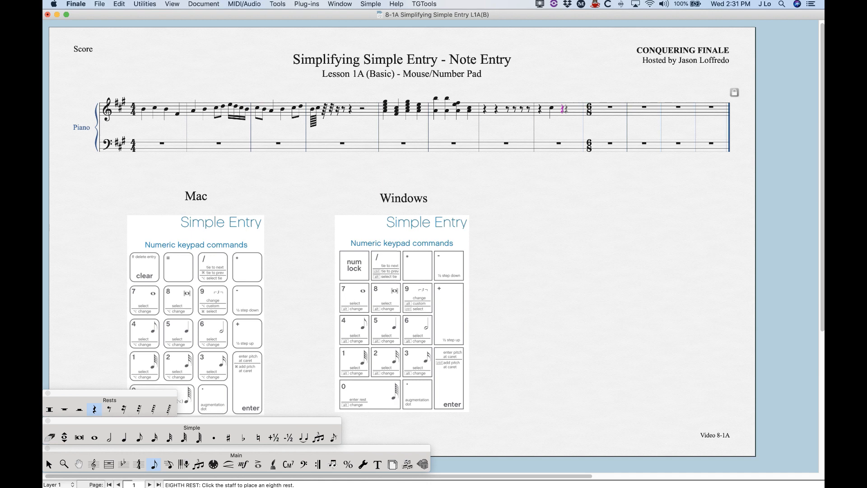
key(Escape)
Clear all the treble-staff music from measures 1 through 8
click(566, 110)
shift+click(495, 112)
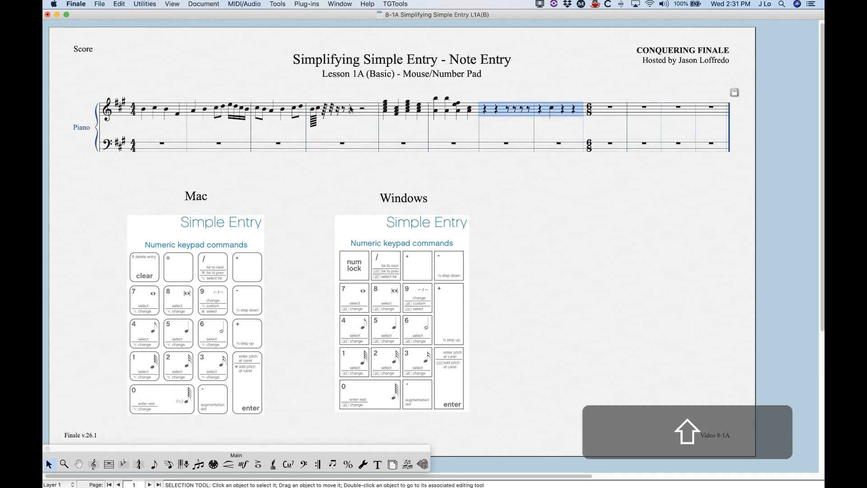
shift+click(147, 110)
key(BackSpace)
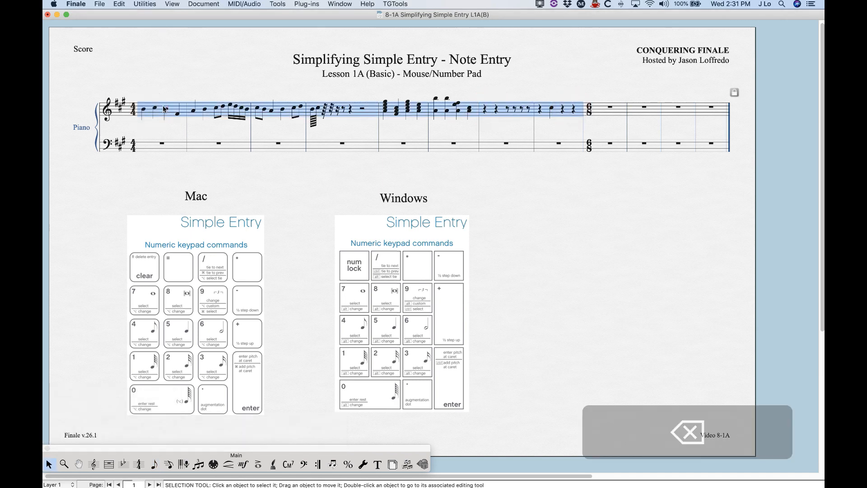
Return to Simple Entry and enter the quarter notes C, B, A and B in treble measure 1
click(154, 465)
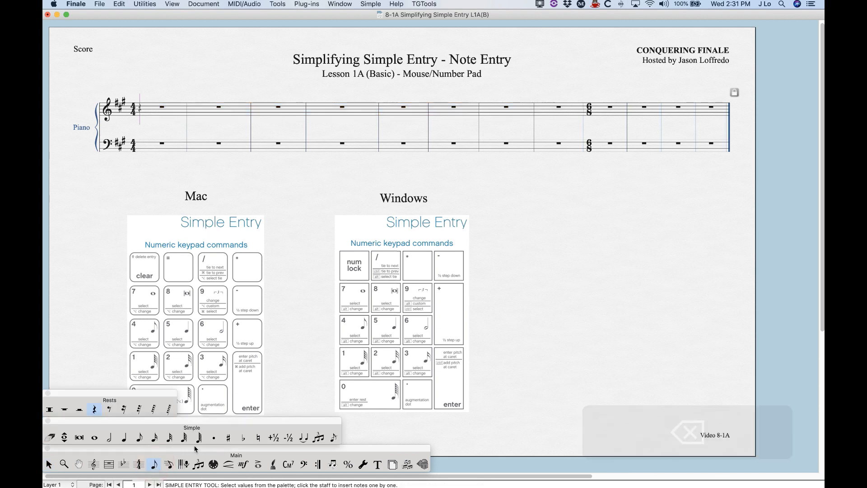
key(5)
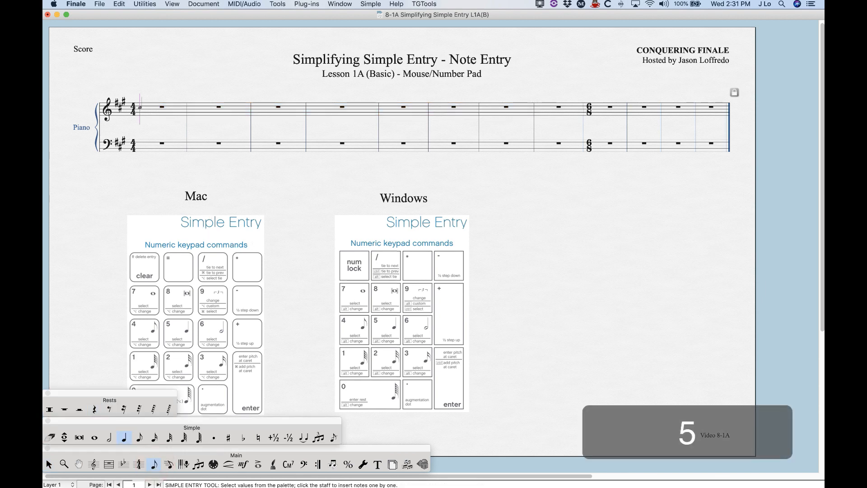
click(145, 108)
click(149, 109)
click(159, 110)
click(177, 109)
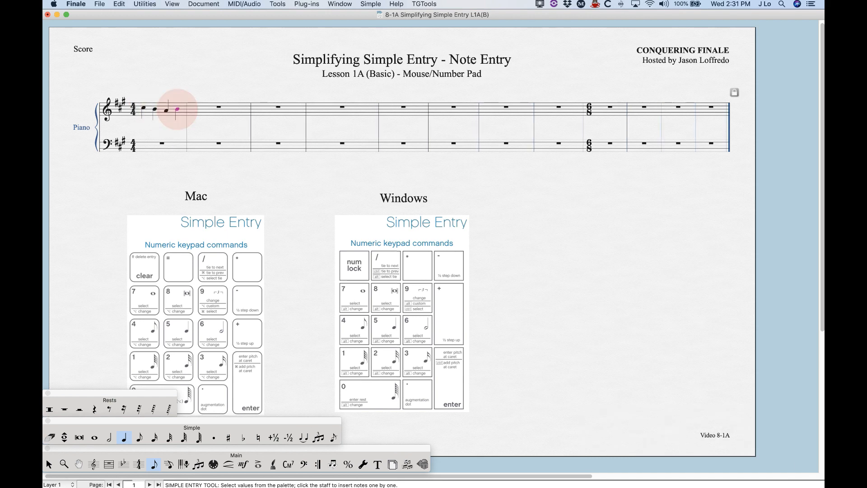
Enter four quarter-note values in treble measure 2, with B and G on beats 2 and 3, converting beats 1 and 4 to rests
click(195, 108)
key(r)
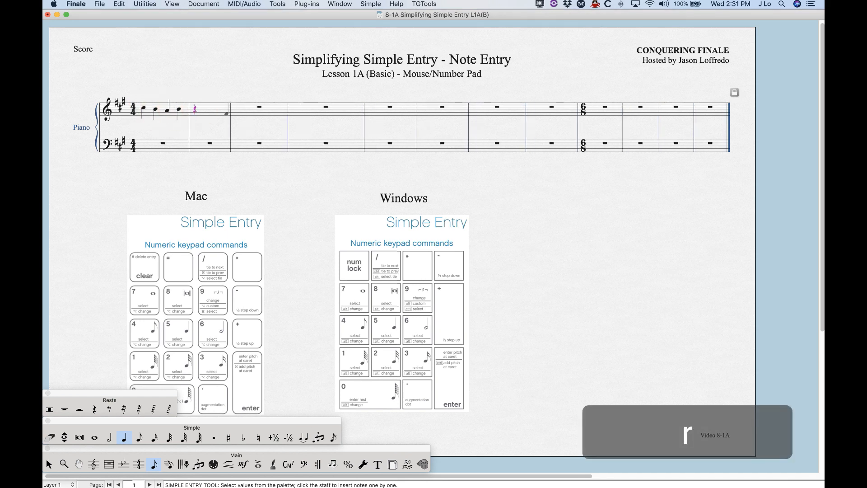
click(207, 109)
click(218, 111)
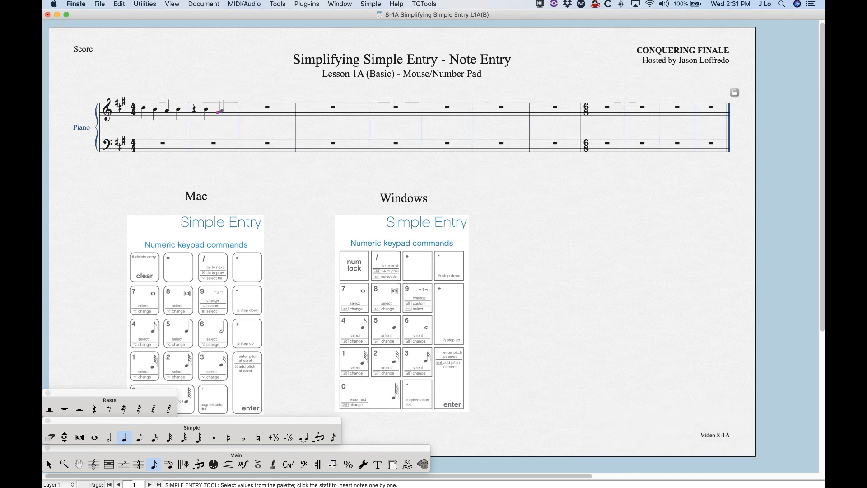
click(230, 105)
key(r)
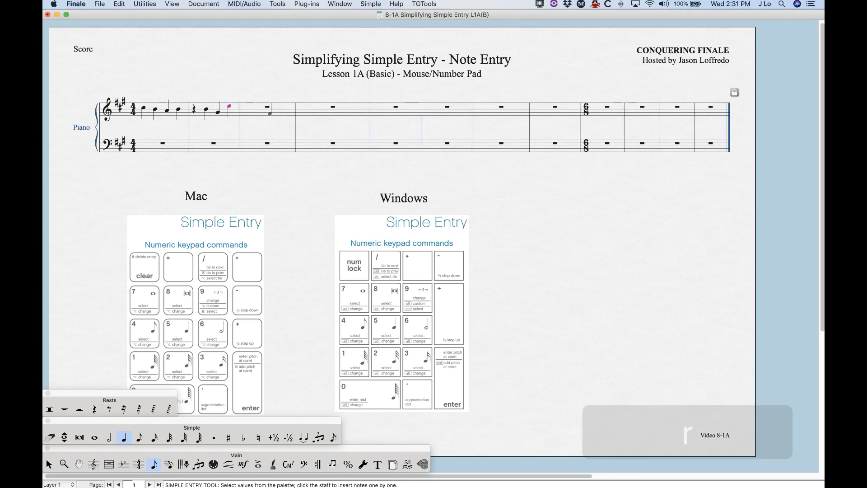
Enter quarter-note B on beats 1 and 3 of treble measure 3, converting the note between them to a quarter rest
click(245, 110)
click(258, 110)
key(r)
click(270, 109)
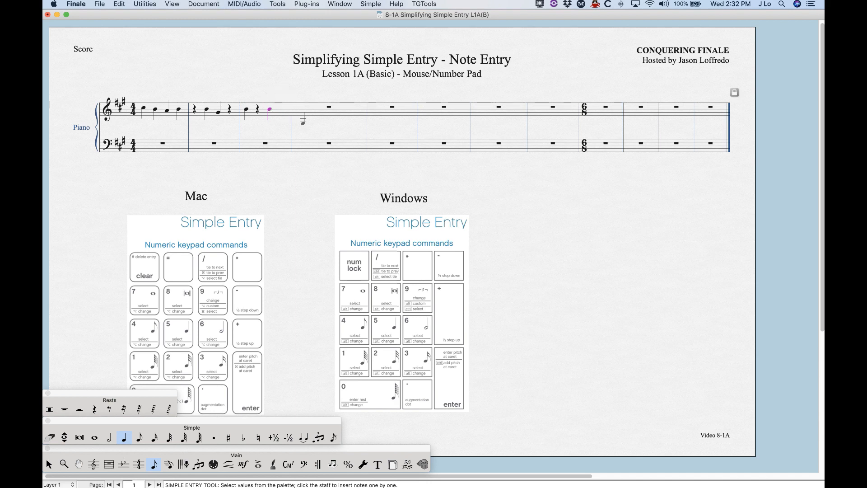
Delete the entered notes and rests one by one from treble measure 3 back to the start of measure 1
key(BackSpace)
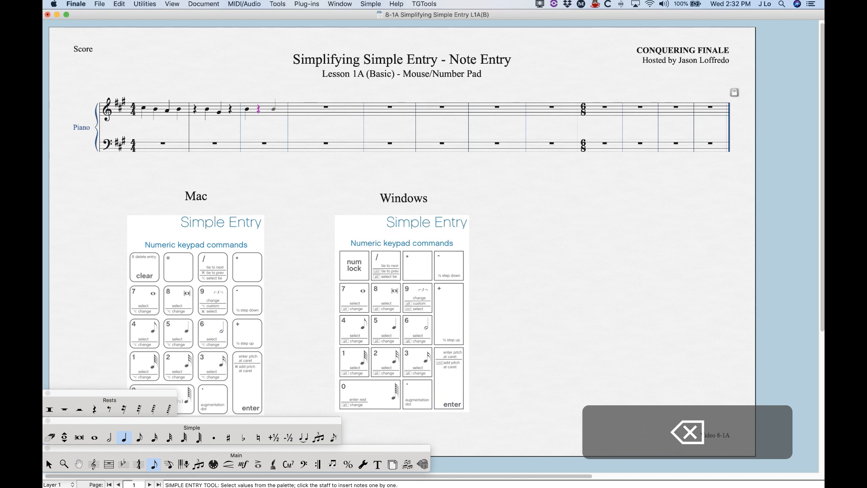
key(BackSpace)
key(BackSpace)
key(BackSpace)
key(BackSpace)
key(BackSpace)
key(BackSpace)
key(BackSpace)
key(BackSpace)
key(BackSpace)
key(BackSpace)
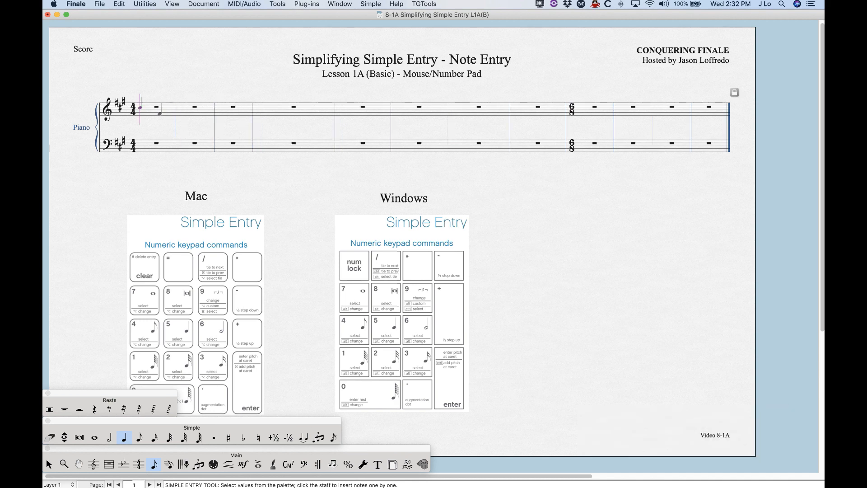
Enter a quarter-note A on beat 1 of treble measure 1 and add an augmentation dot to it
click(140, 109)
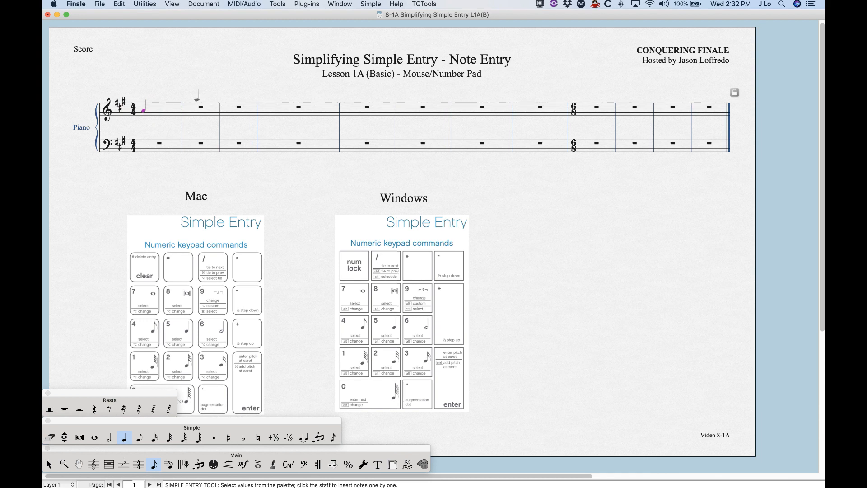
key(period)
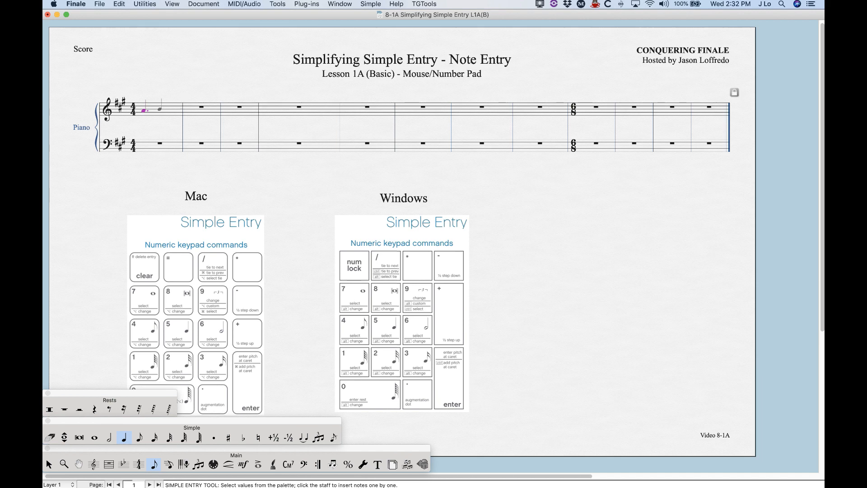
Complete treble measure 1 after the dotted quarter with an eighth-note B, a dotted quarter-note A and an eighth-note B
key(4)
click(158, 110)
key(5)
click(168, 110)
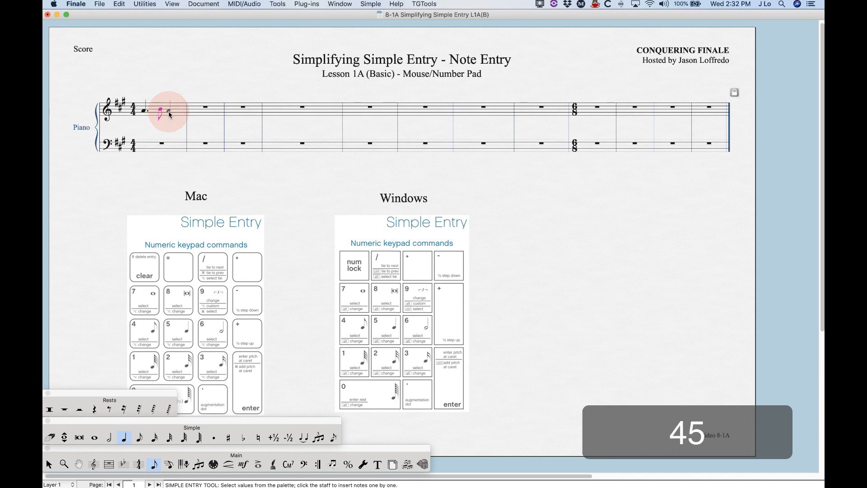
key(period)
key(4)
click(180, 110)
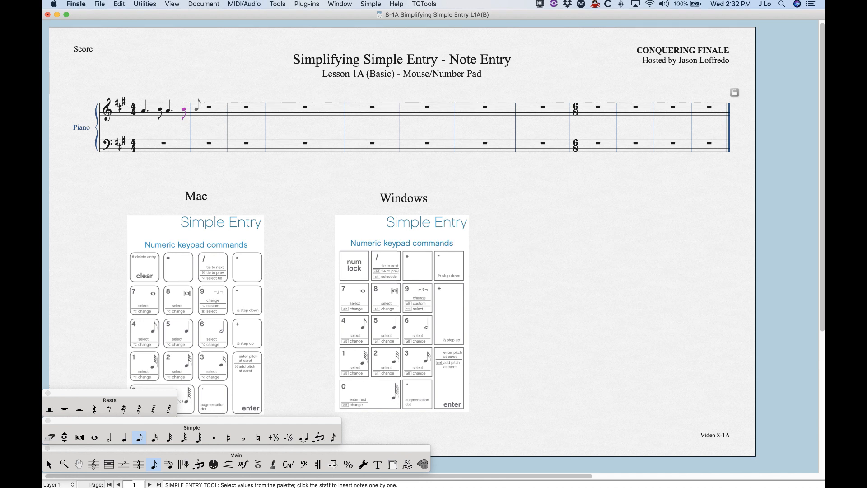
Lock the augmentation dot and enter dotted quarters A–B, C–B and A–B in the first three treble 6/8 measures, then release the lock
key(5)
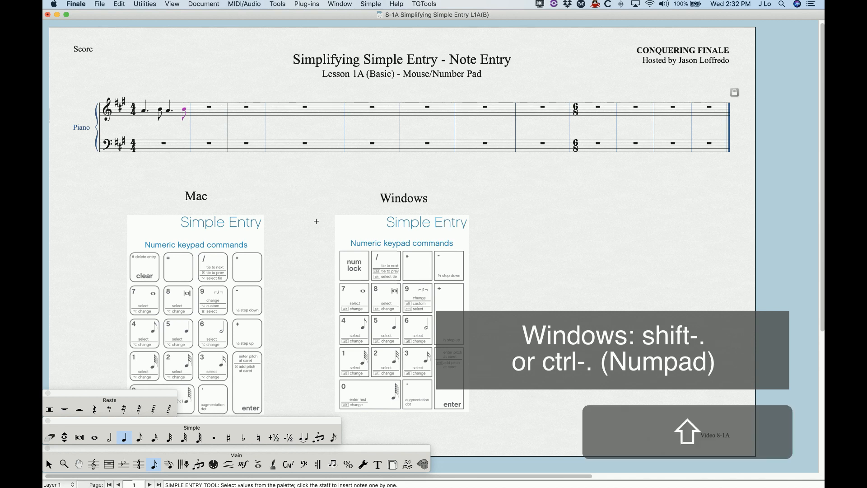
key(shift+period)
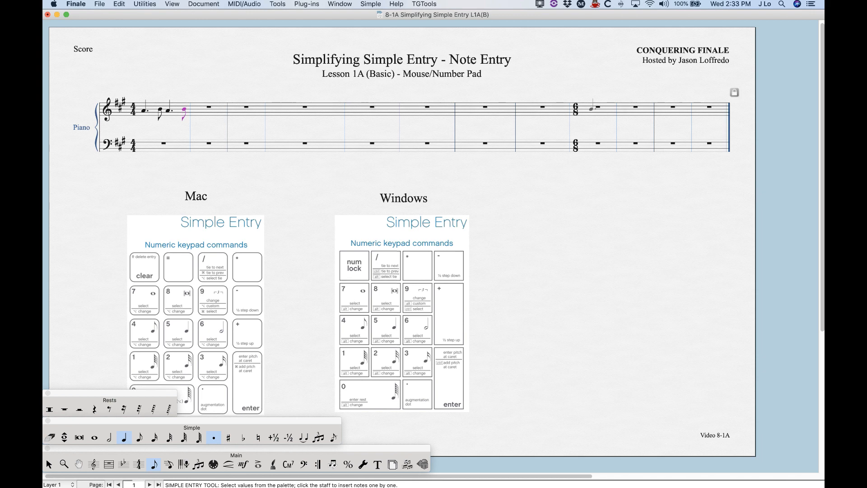
click(588, 111)
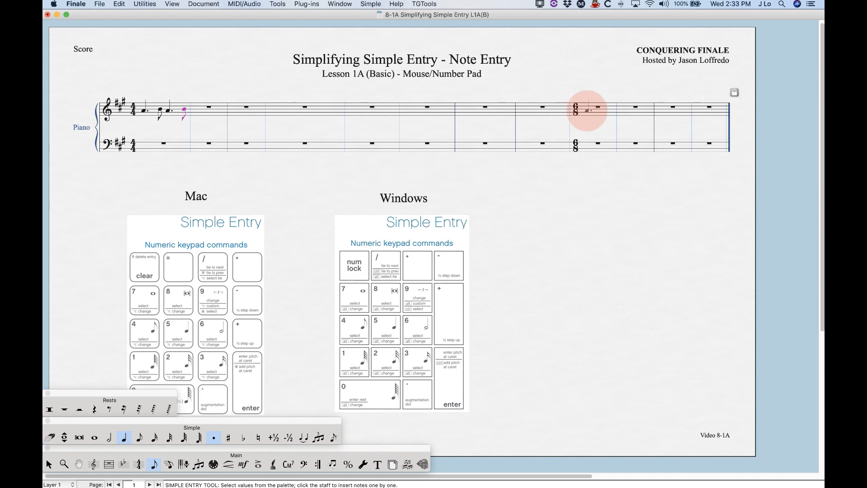
click(599, 110)
click(624, 108)
click(639, 109)
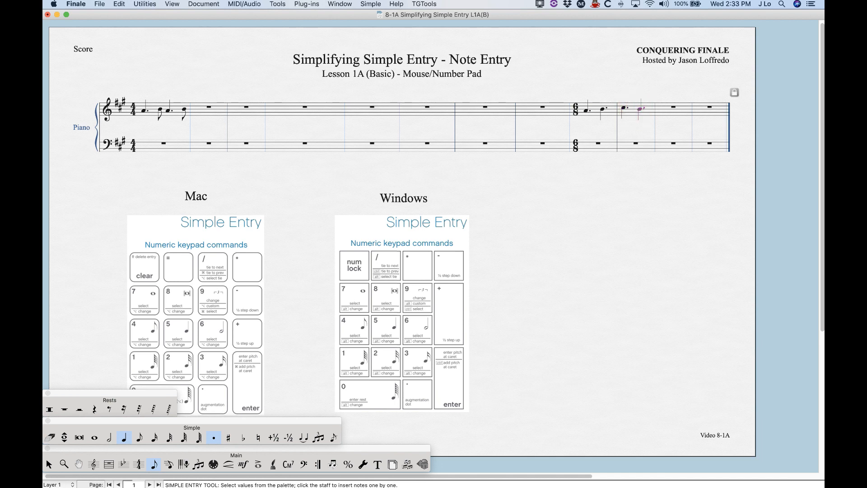
click(661, 110)
click(677, 109)
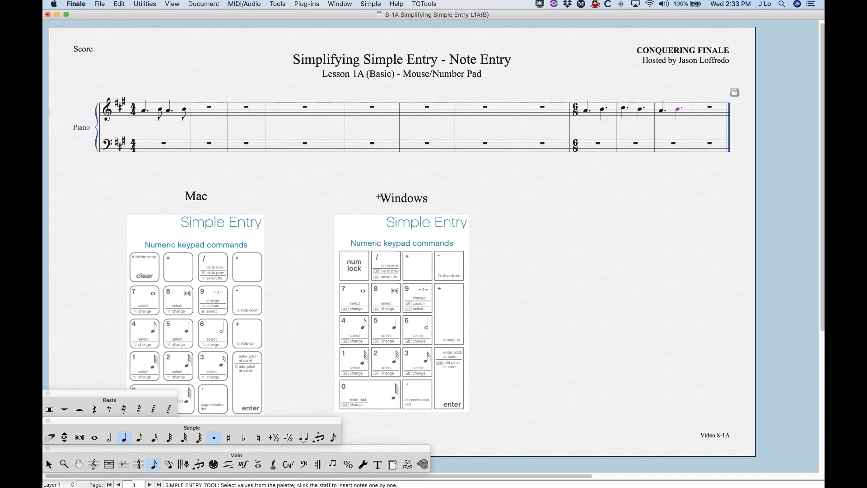
key(shift)
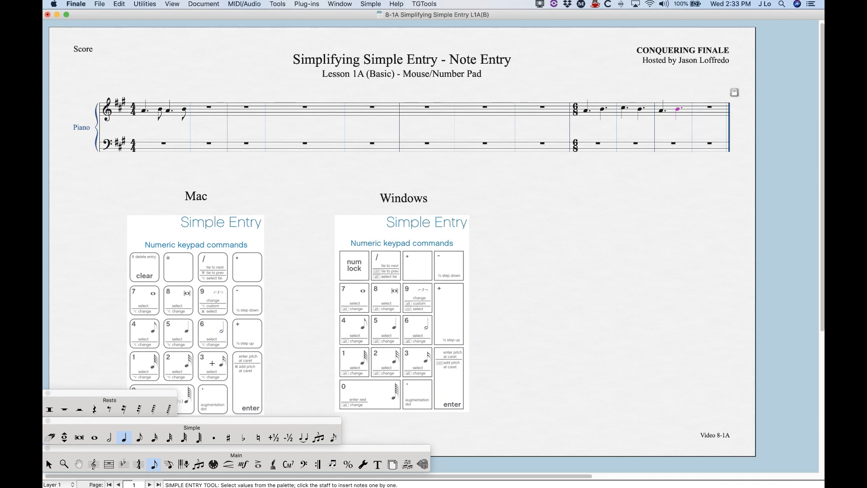
Enter a half-note C on beat 1 of treble measure 2 and tie it to the next note
key(6)
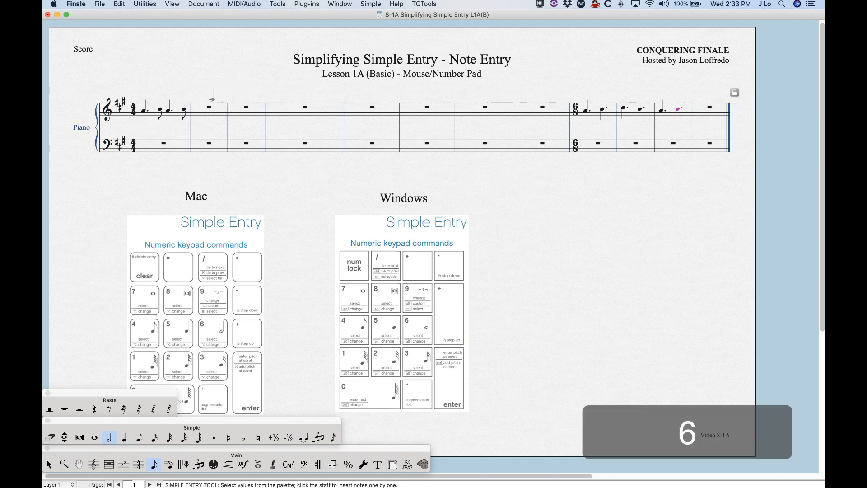
click(195, 108)
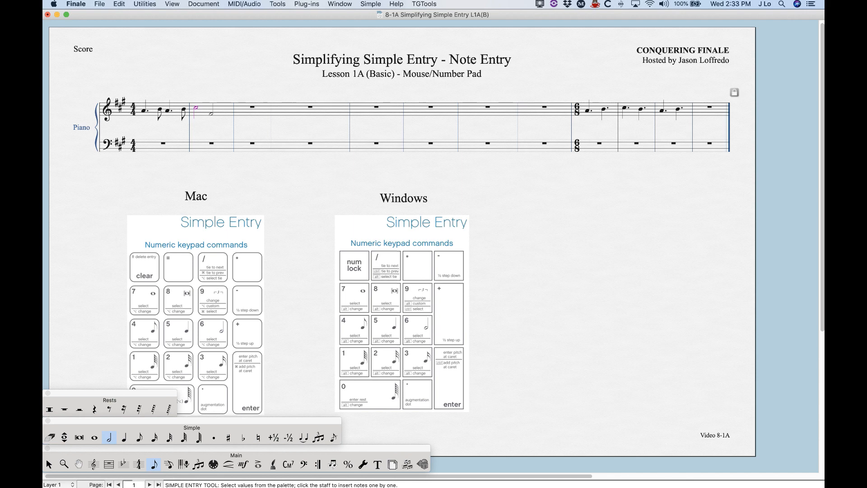
key(t)
key(t)
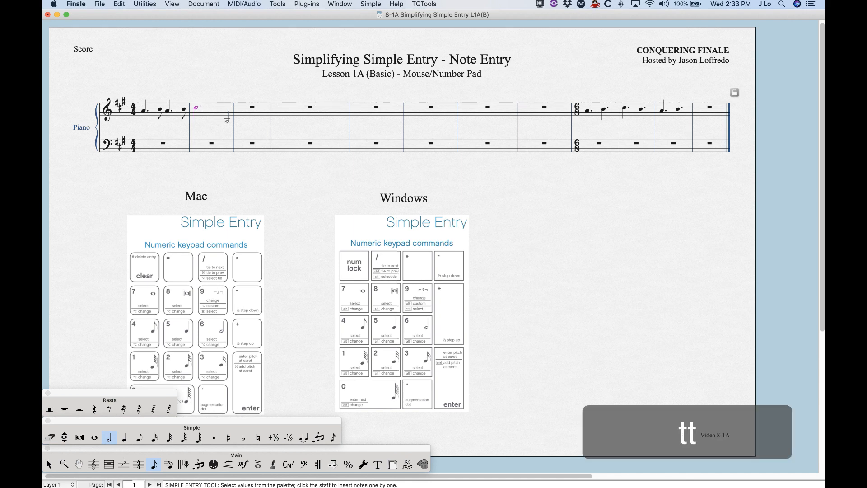
key(t)
key(t)
key(t)
Fill the rest of treble measure 2 with eighth notes C, C, D and B
key(4)
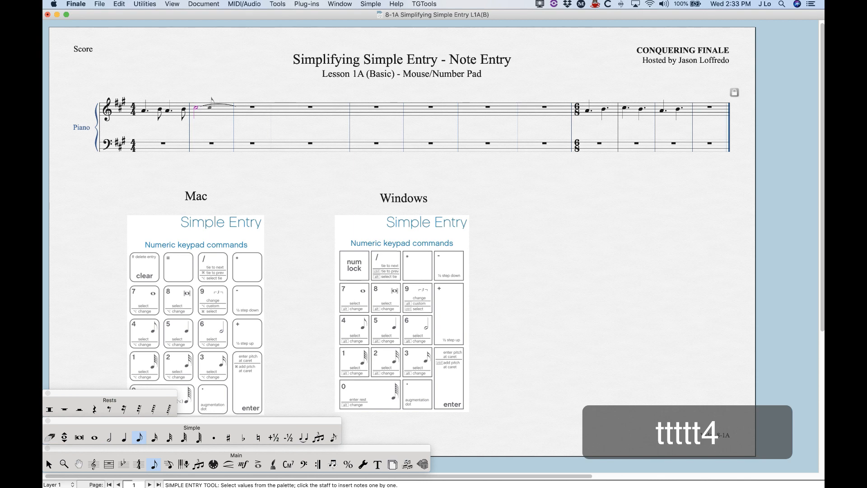
key(Return)
key(Return)
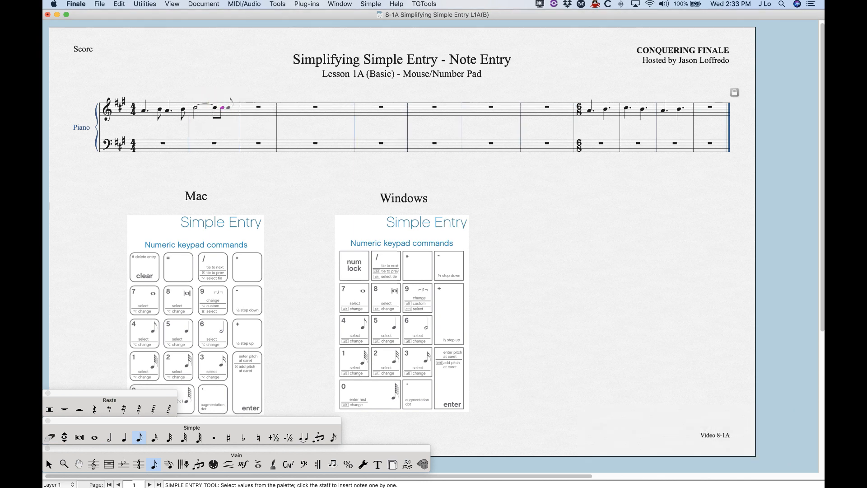
click(230, 106)
click(235, 109)
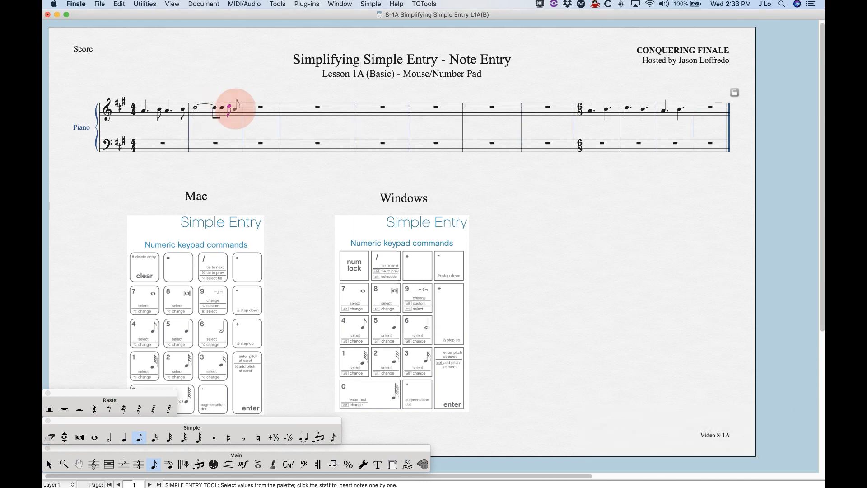
Enter a half-note C on beat 1 of treble measure 3 and tie it to the next note
key(6)
key(Return)
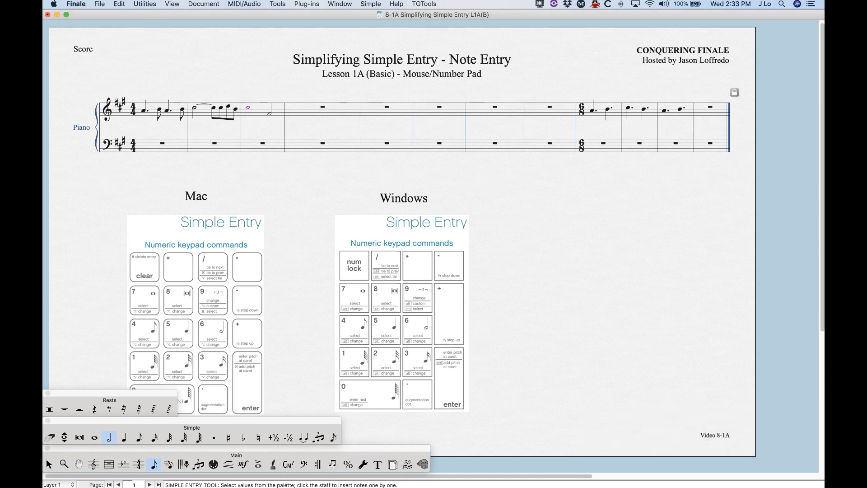
key(slash)
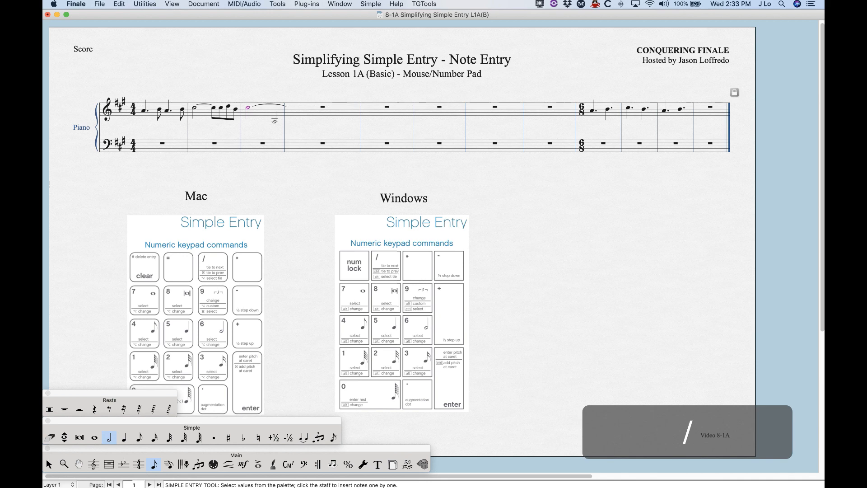
key(slash)
key(slash)
Fill the rest of treble measure 3 with descending eighth notes C, B, A and G
key(4)
click(263, 108)
click(272, 110)
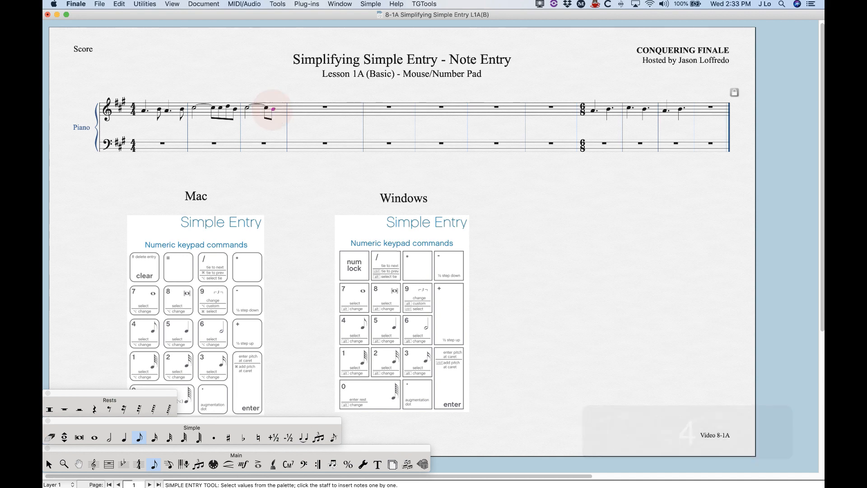
click(279, 111)
click(286, 112)
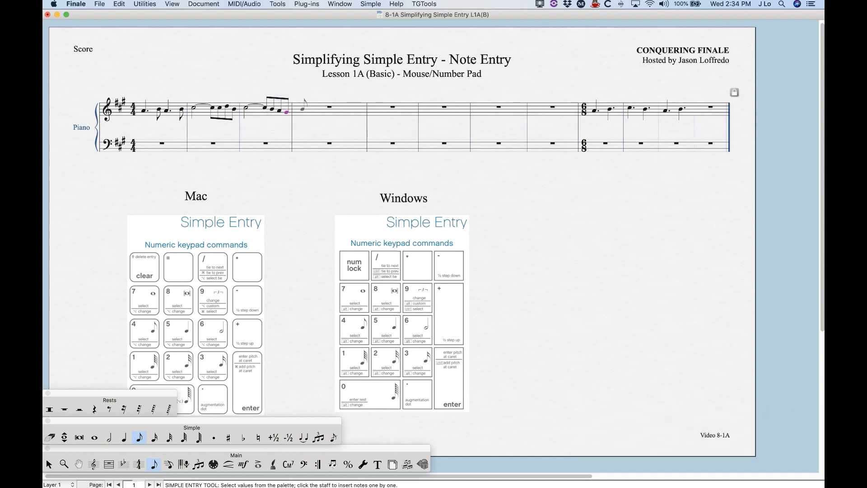
Enter a half-note C followed by an eighth-note C in treble measure 4
key(6)
click(300, 107)
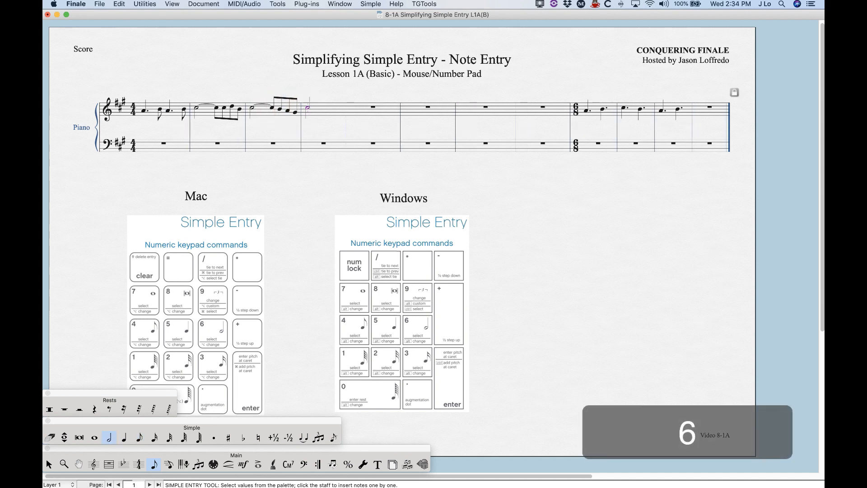
key(4)
click(325, 112)
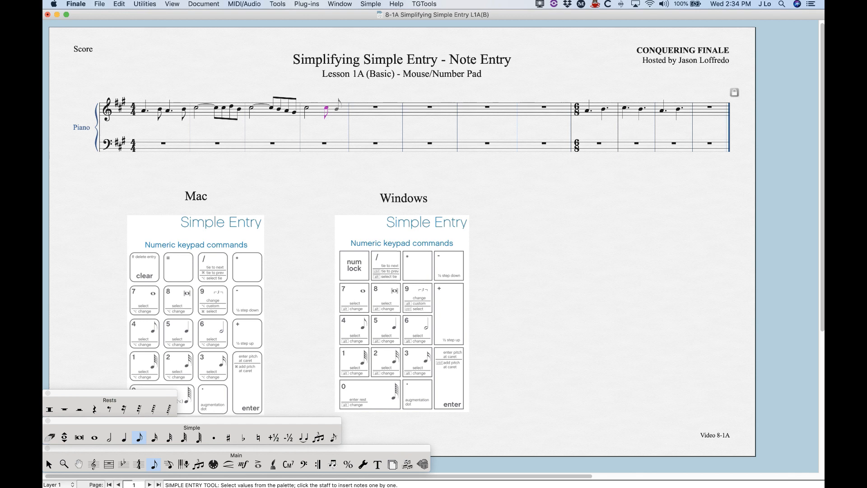
Toggle the tie from the eighth-note C in treble measure 4 back to the preceding half note on and off
key(shift)
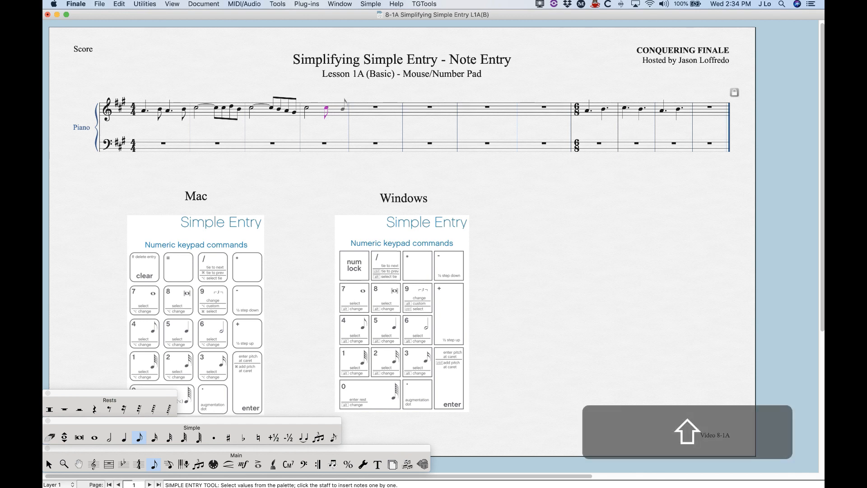
key(shift+t)
key(t)
key(t)
key(t)
key(super)
key(super+slash)
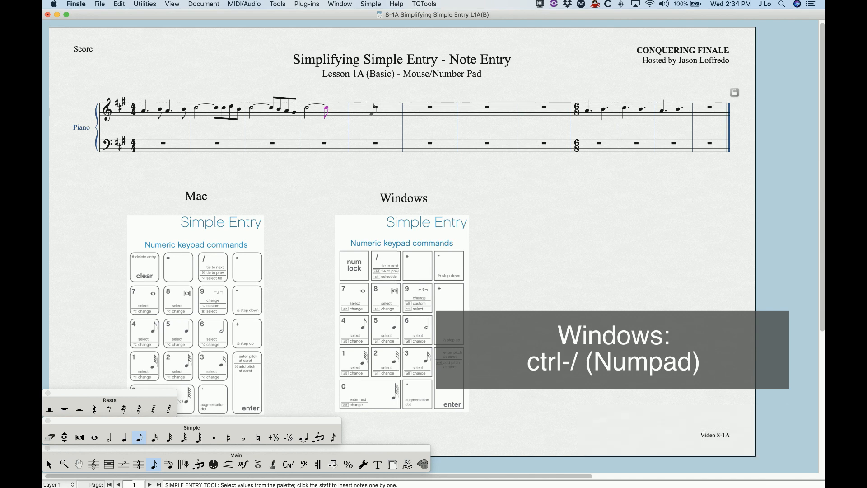
key(super+slash)
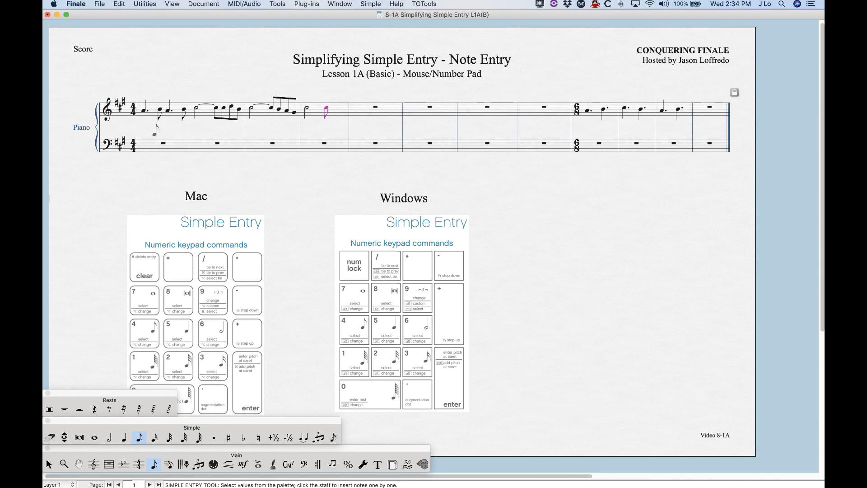
Lock ties to enter tied whole notes on one pitch in bass measures 1–3, then unlock them and enter a whole note in measure 4
key(7)
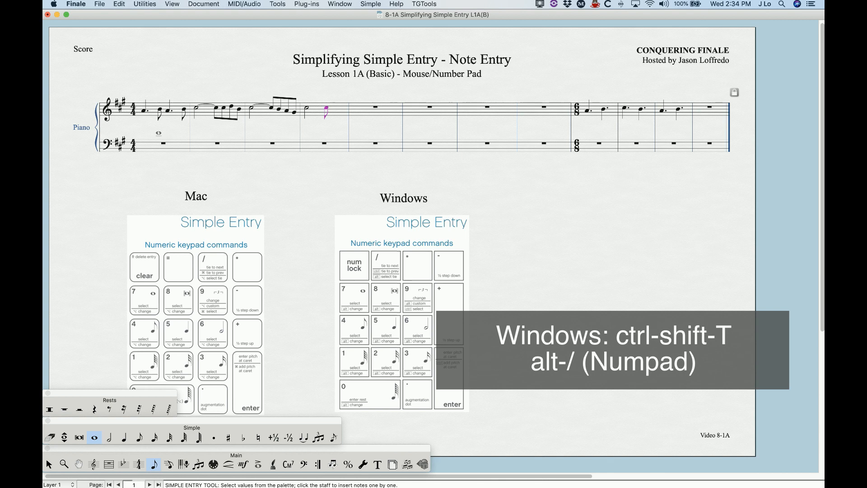
key(shift+super+t)
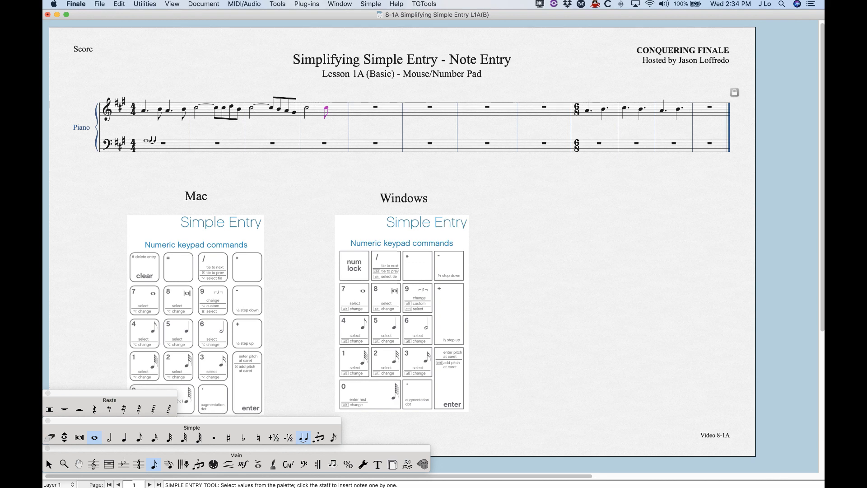
click(146, 143)
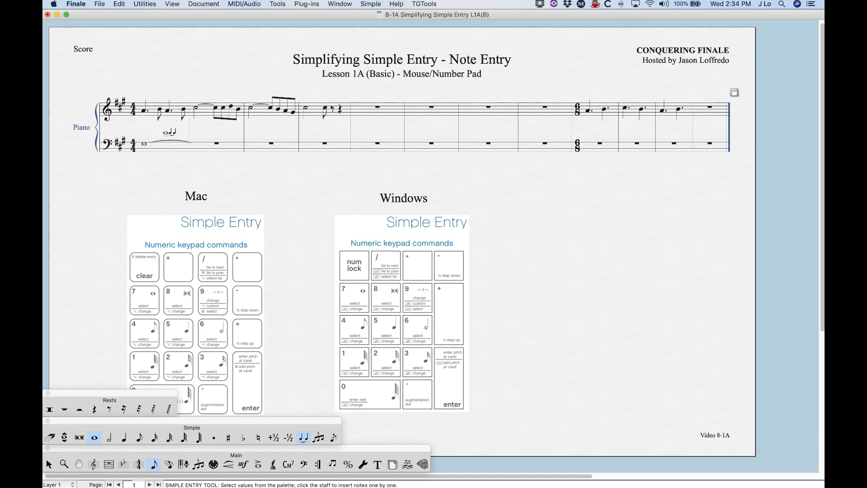
click(196, 143)
click(251, 144)
key(super+shift+t)
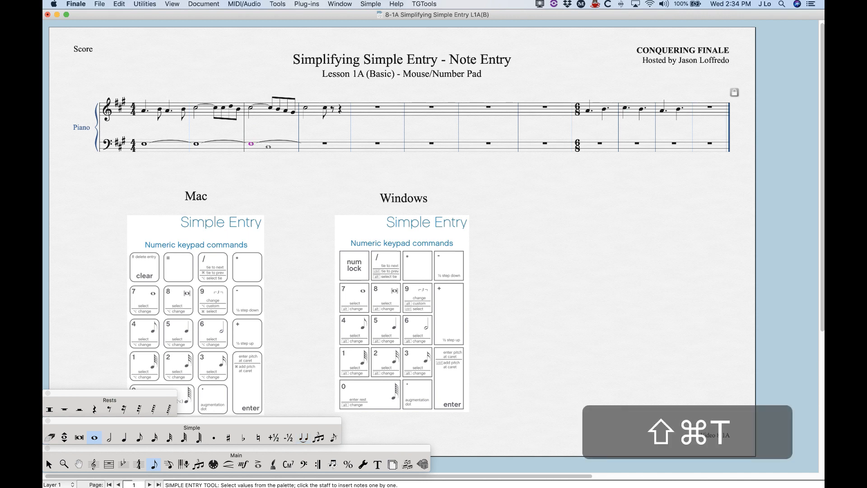
click(311, 143)
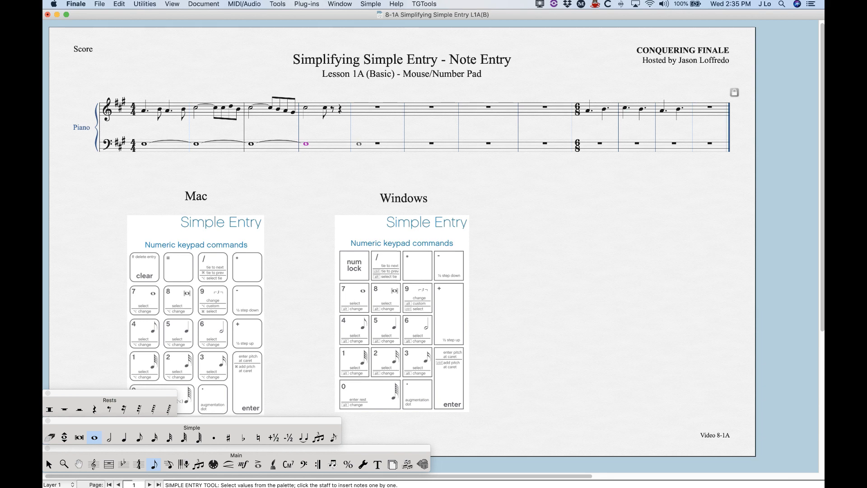
Lock ties again to enter tied whole notes in bass measures 5–7, then unlock them and enter an untied whole note in measure 8
key(alt)
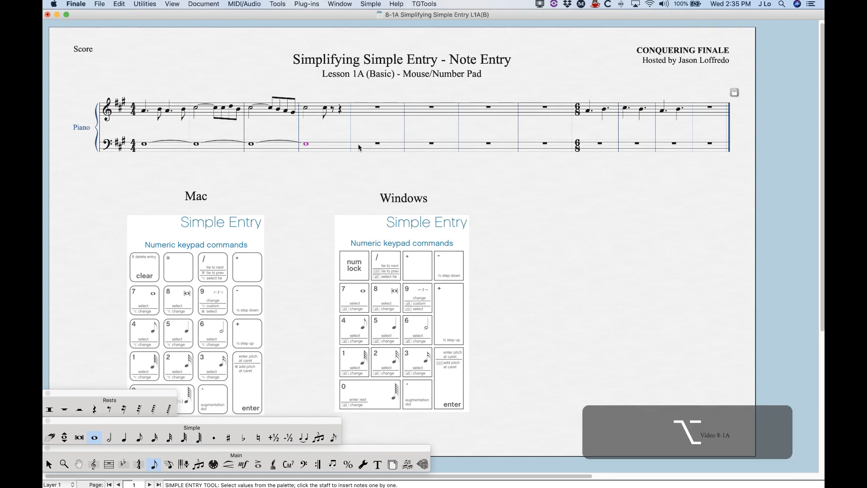
key(alt+slash)
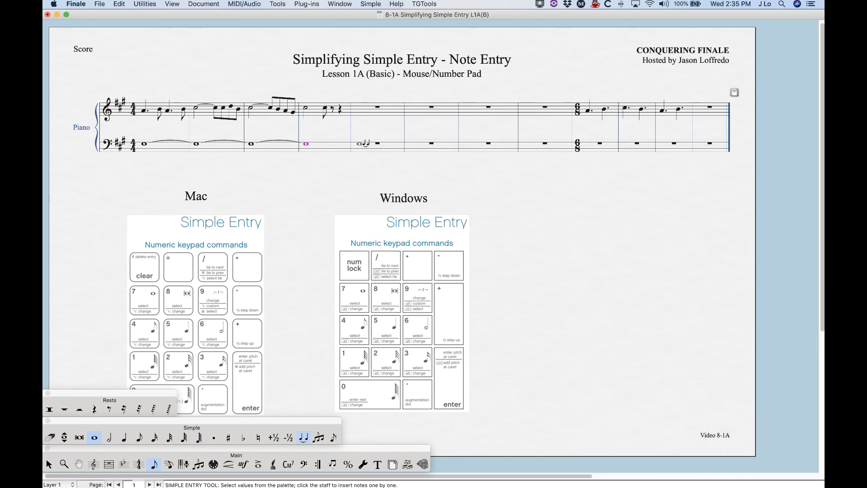
click(360, 144)
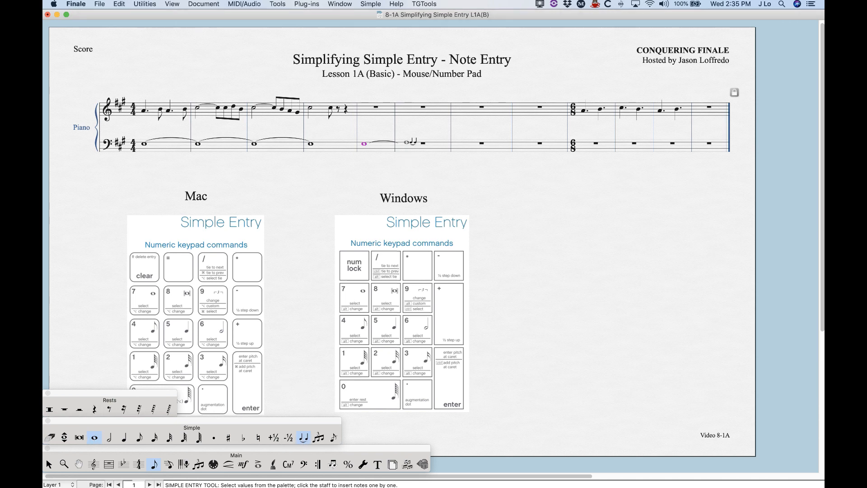
click(406, 144)
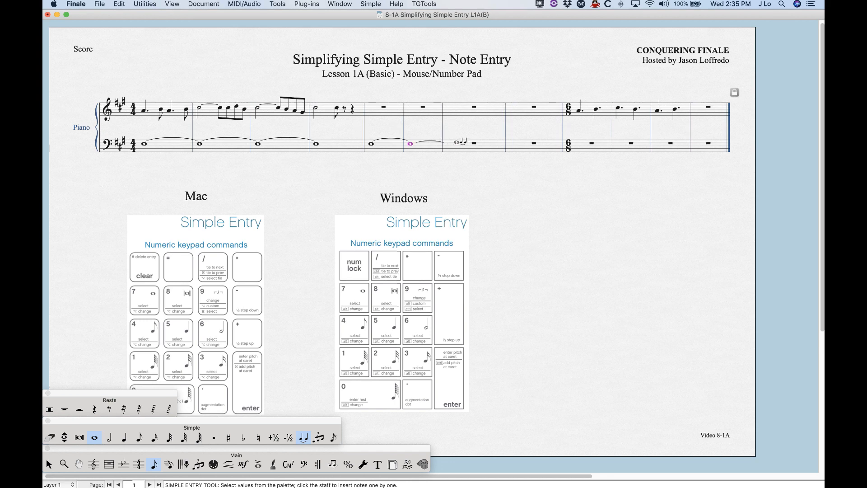
click(456, 144)
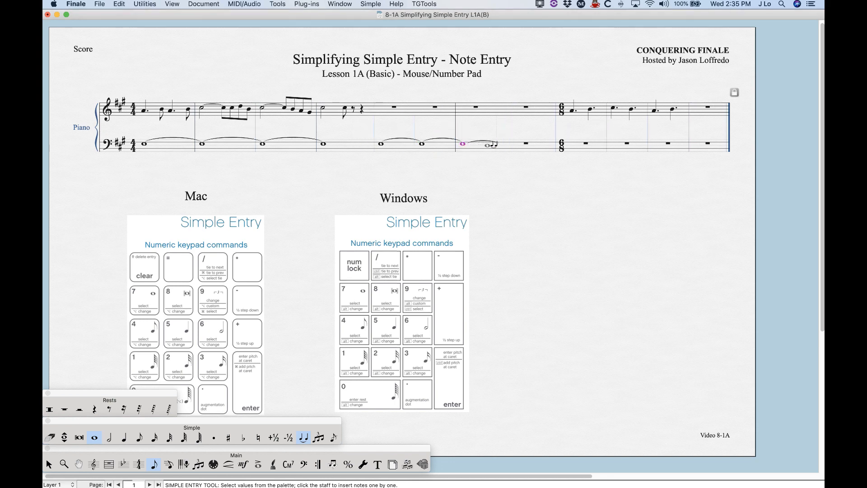
key(alt+slash)
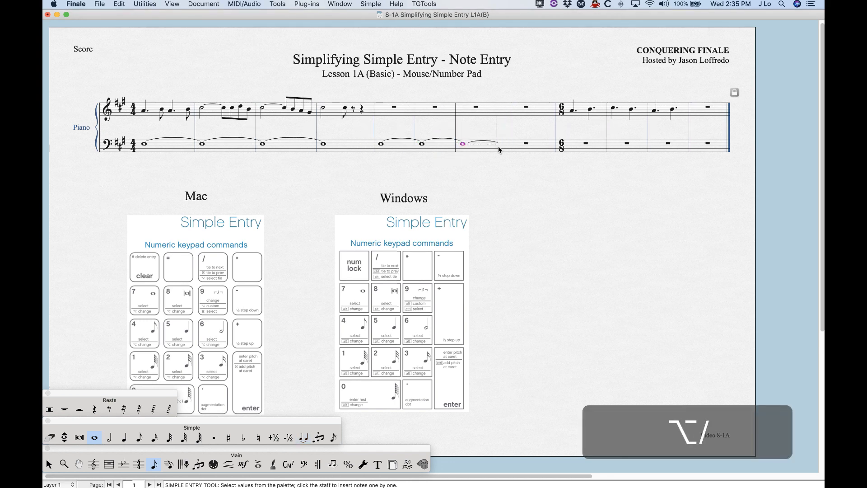
click(502, 144)
key(alt+slash)
key(alt+slash)
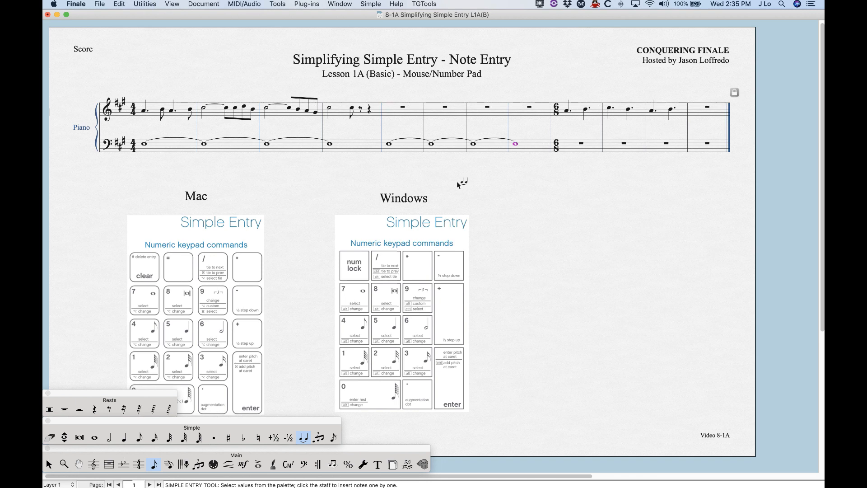
Toggle a tie on the whole note in bass measure 4 with only ties locked, then restore an untied quarter-note value and leave Simple Entry
key(alt+slash)
key(alt+slash)
click(331, 144)
key(5)
key(alt+slash)
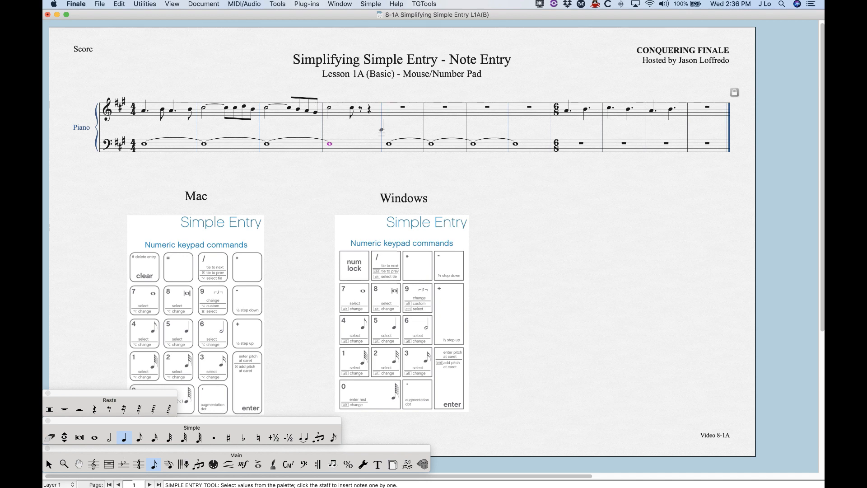
key(Escape)
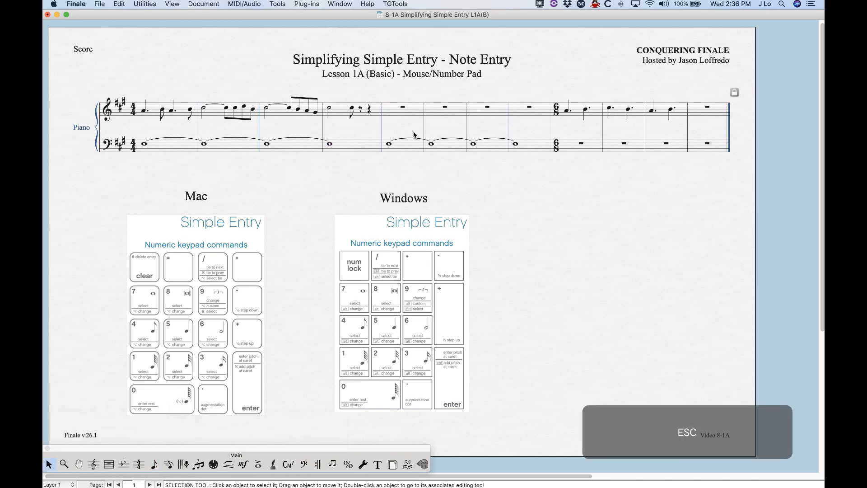
Enter a quarter-note D in treble measure 5 and alter it in turn to sharp, flat, natural, double sharp and double flat
click(154, 464)
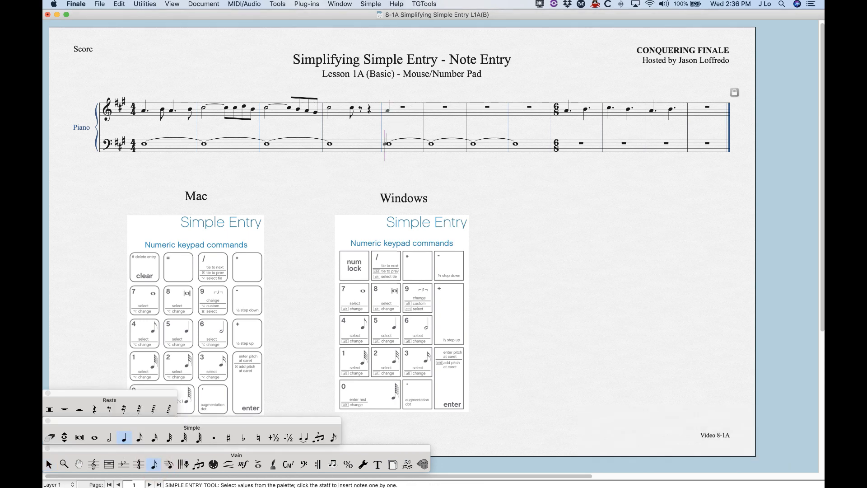
key(5)
click(387, 105)
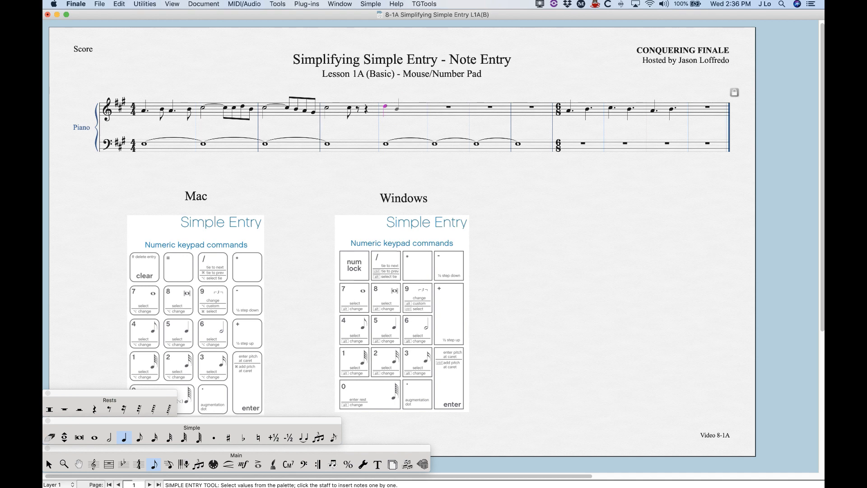
key(equal)
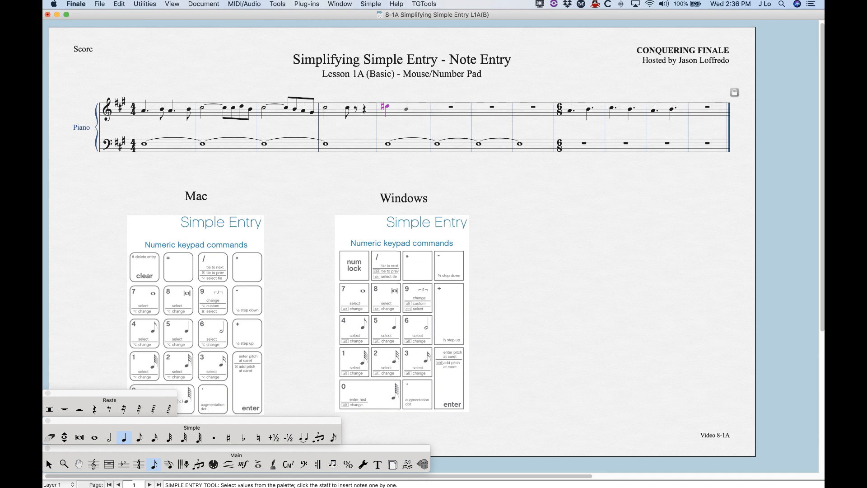
key(minus)
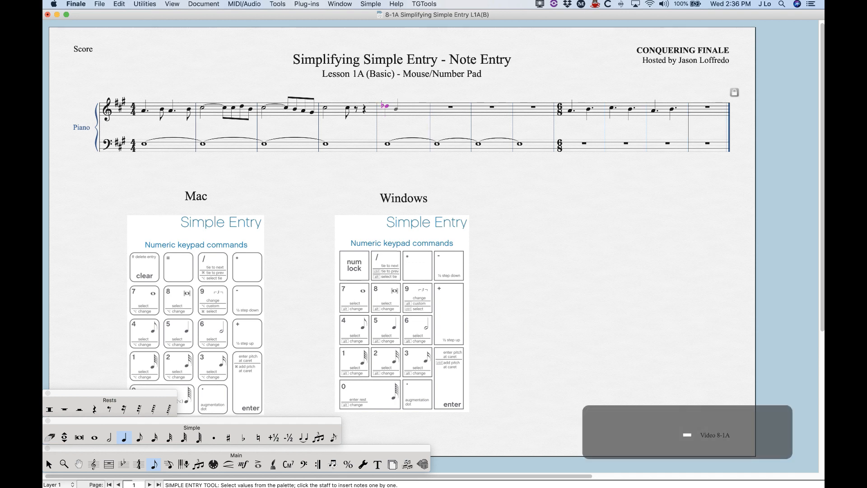
key(n)
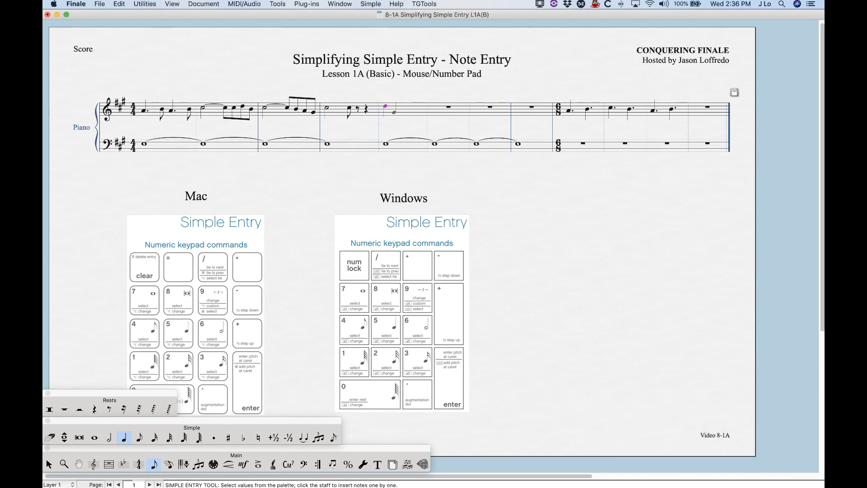
key(shift+plus)
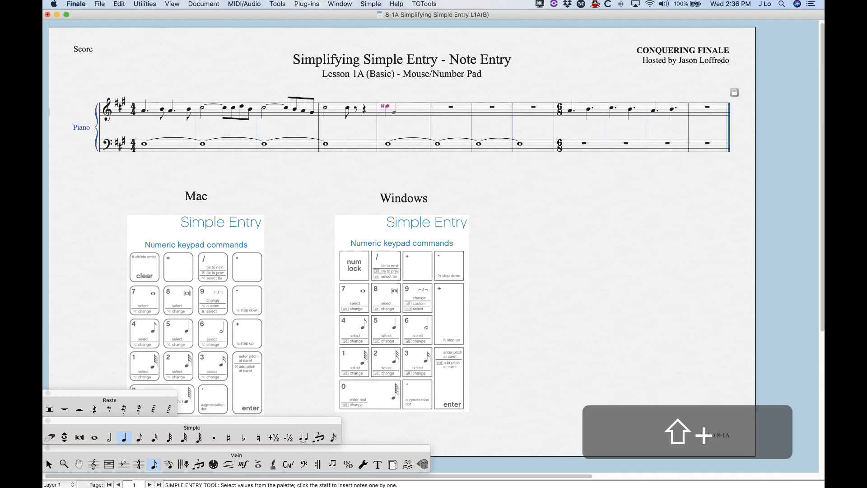
key(shift+minus)
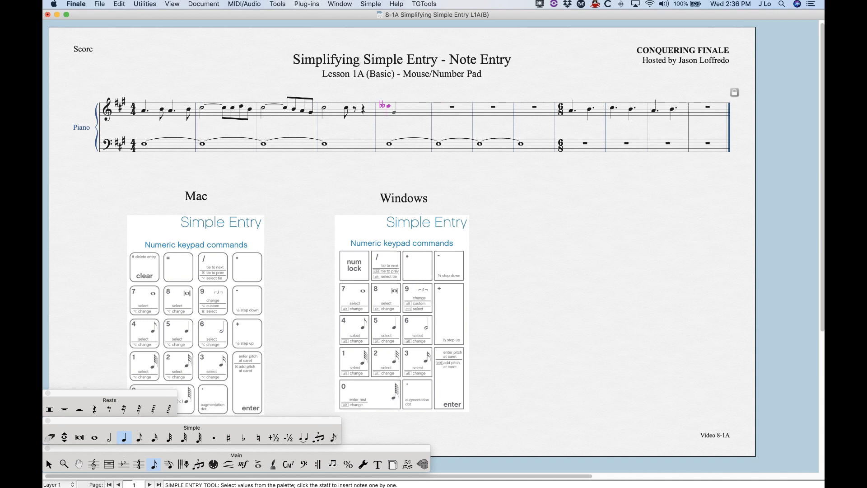
Add quarter notes D and B in treble measure 5, and raise and lower the B repeatedly by half steps, ending on B natural
click(402, 107)
click(410, 108)
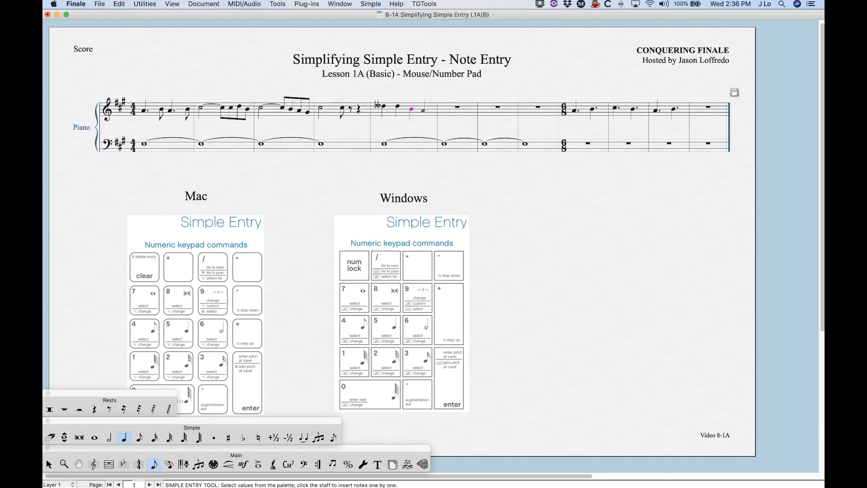
key(KP_Add)
key(KP_Add)
key(KP_Add)
key(KP_Subtract)
key(KP_Subtract)
key(KP_Subtract)
key(KP_Subtract)
key(KP_Add)
key(KP_Add)
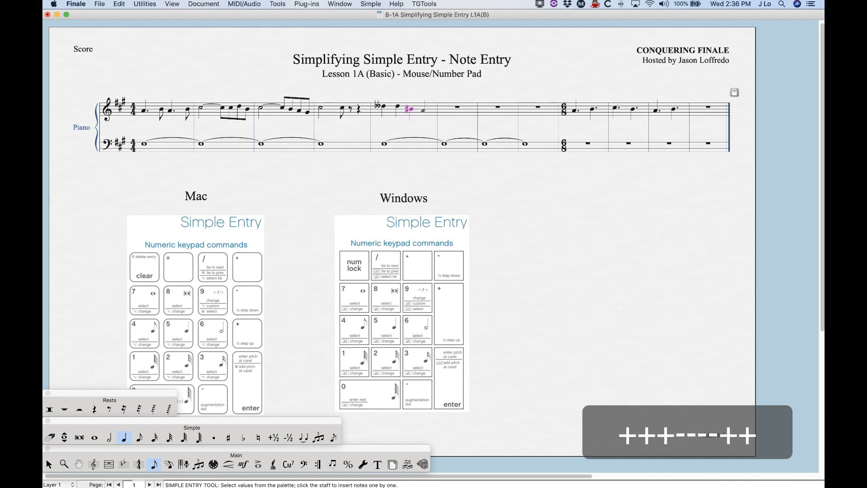
key(KP_Add)
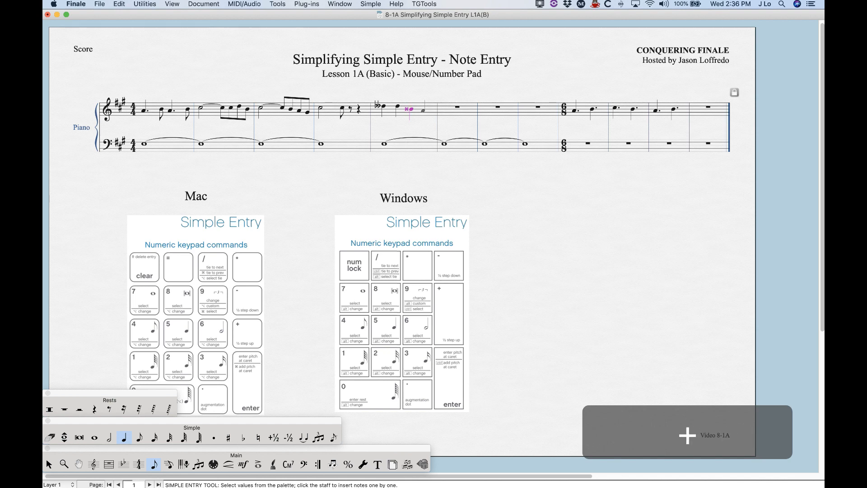
key(KP_Add)
key(KP_Add)
key(KP_Add)
key(KP_Add)
key(KP_Add)
key(KP_Add)
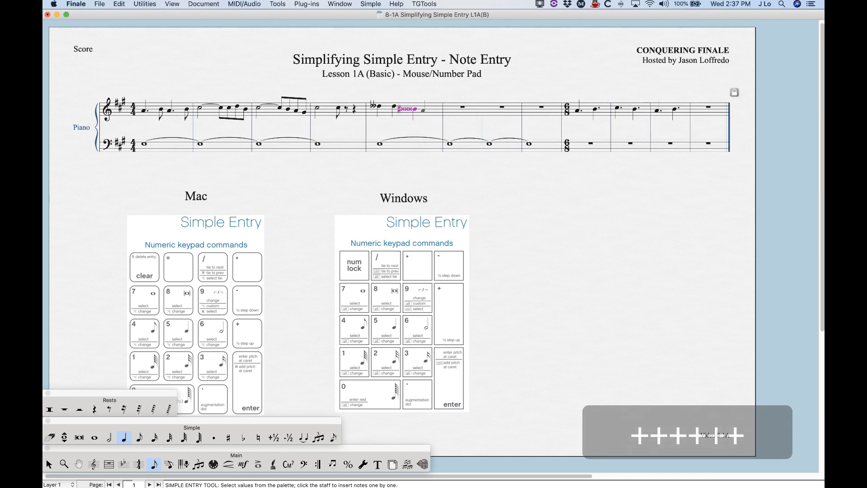
key(KP_Subtract)
key(KP_Subtract)
key(KP_Subtract)
key(KP_Subtract)
key(KP_Subtract)
key(KP_Subtract)
key(KP_Subtract)
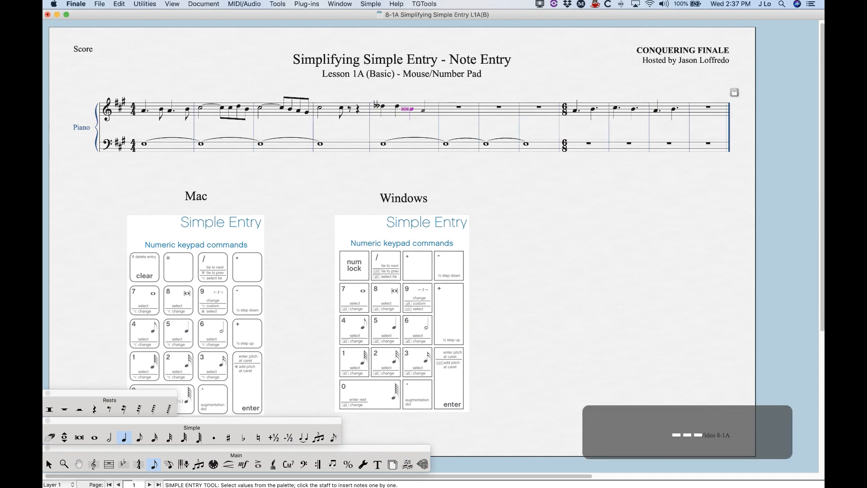
key(KP_Subtract)
key(KP_Subtract)
key(KP_Subtract)
key(KP_Subtract)
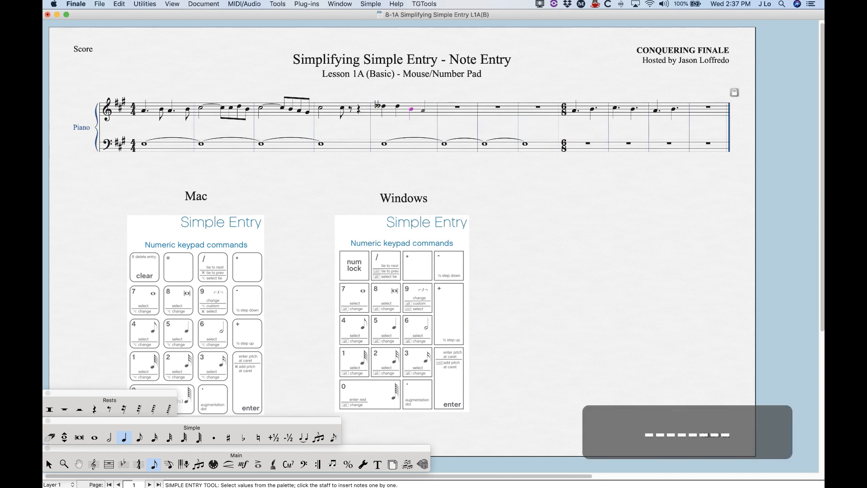
key(KP_Subtract)
key(KP_Subtract)
key(KP_Subtract)
key(KP_Subtract)
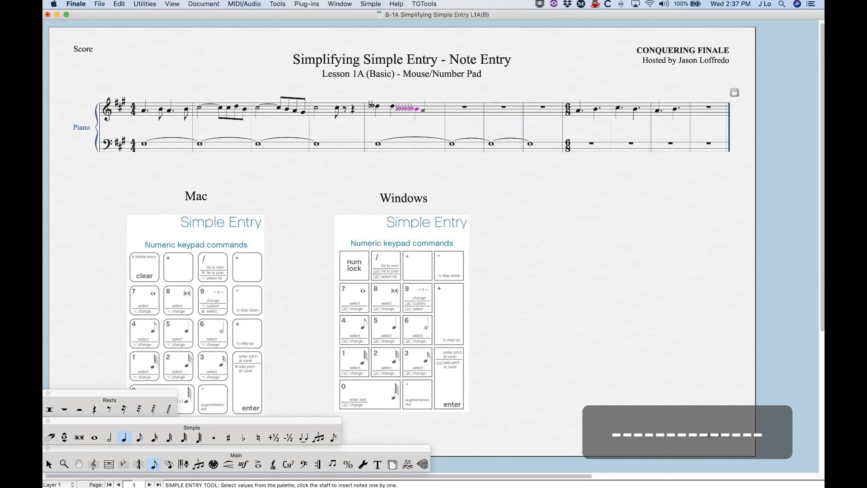
key(KP_Add)
key(KP_Add)
key(KP_Add)
key(KP_Add)
key(KP_Add)
key(KP_Add)
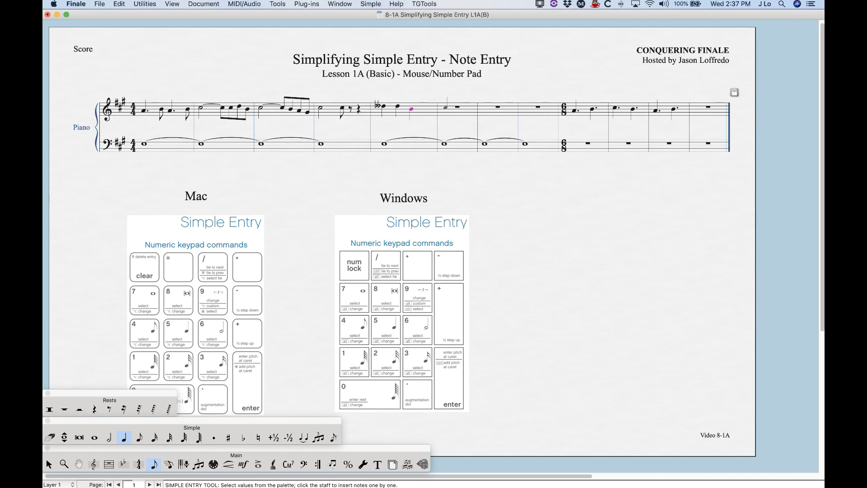
Lock the sharp accidental and enter descending quarter notes D sharp, C sharp, B sharp and A sharp in treble measure 6
key(alt+equal)
key(Return)
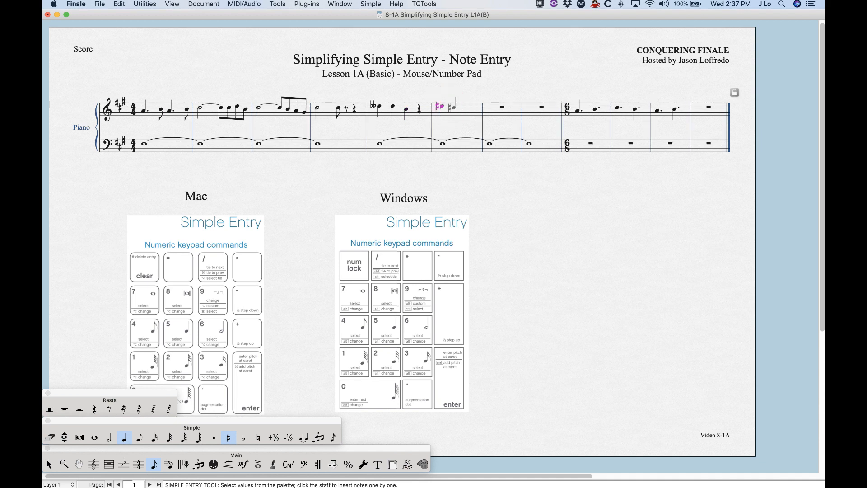
key(0)
click(461, 109)
click(473, 110)
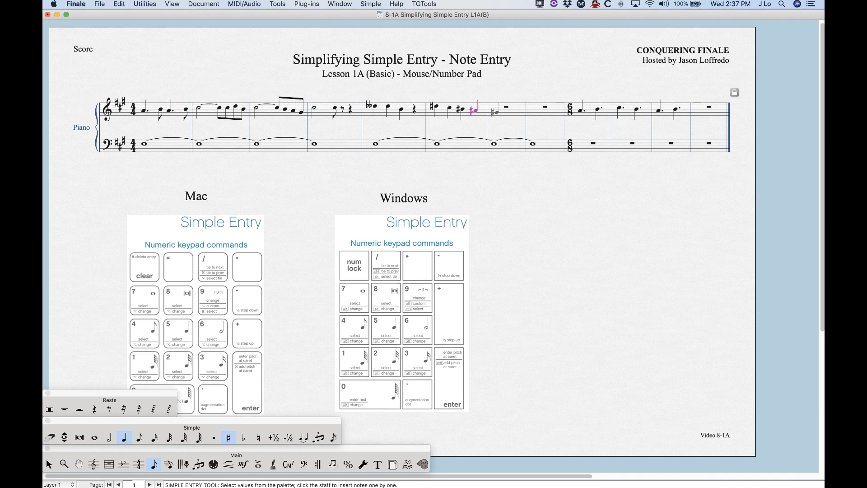
Lock the flat accidental and enter descending quarter notes E flat, D flat, C flat and B flat in treble measure 7
key(alt)
key(alt+minus)
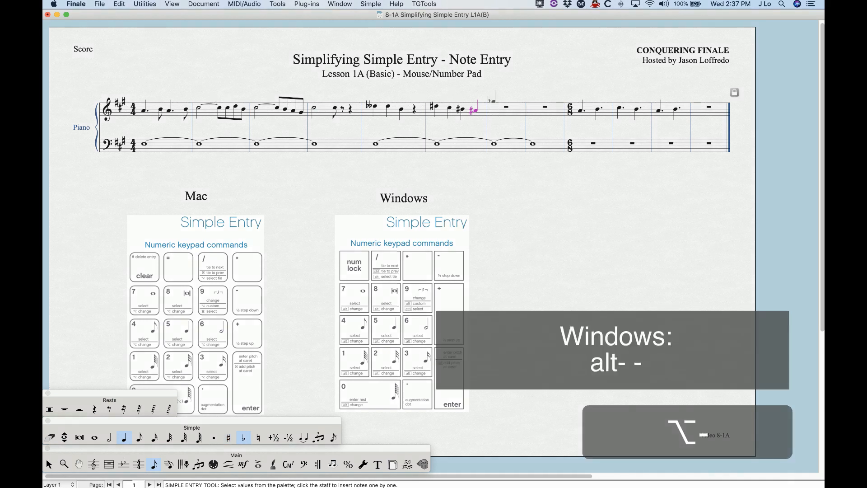
click(499, 108)
click(507, 108)
click(514, 107)
click(519, 108)
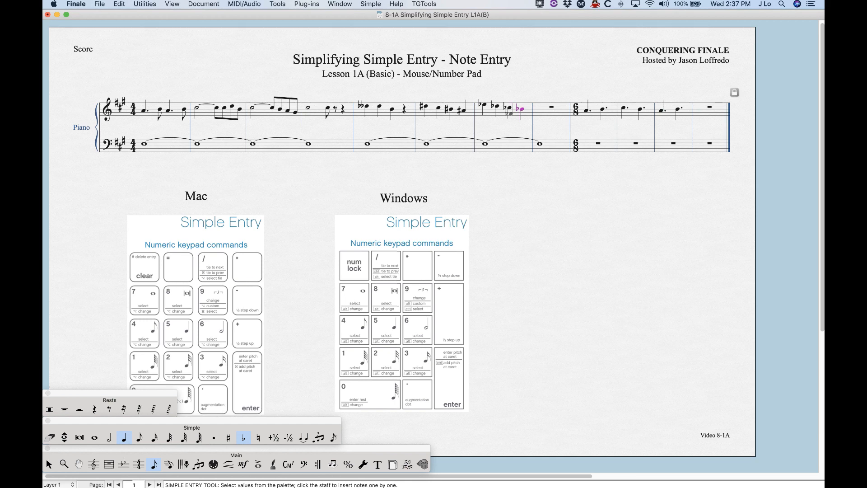
With only the sharp active, apply it to the half-note C in treble measure 4, the A in measure 3 and the D in measure 2
key(alt+equal)
key(alt+equal)
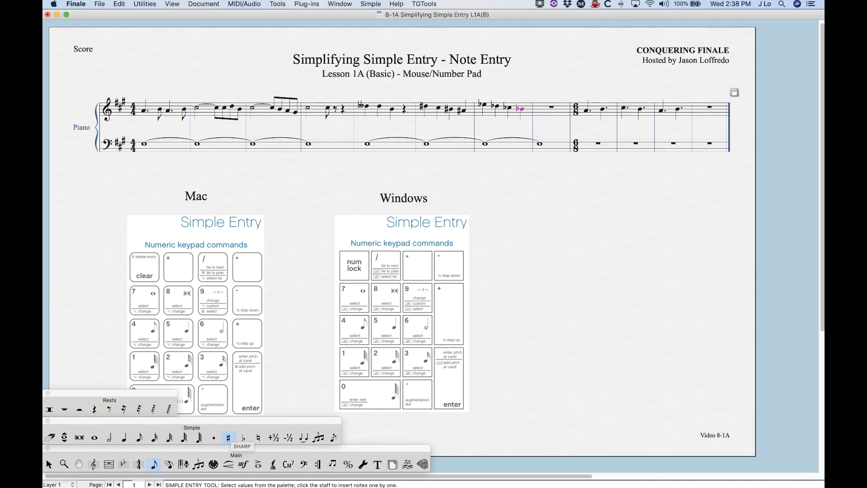
click(310, 109)
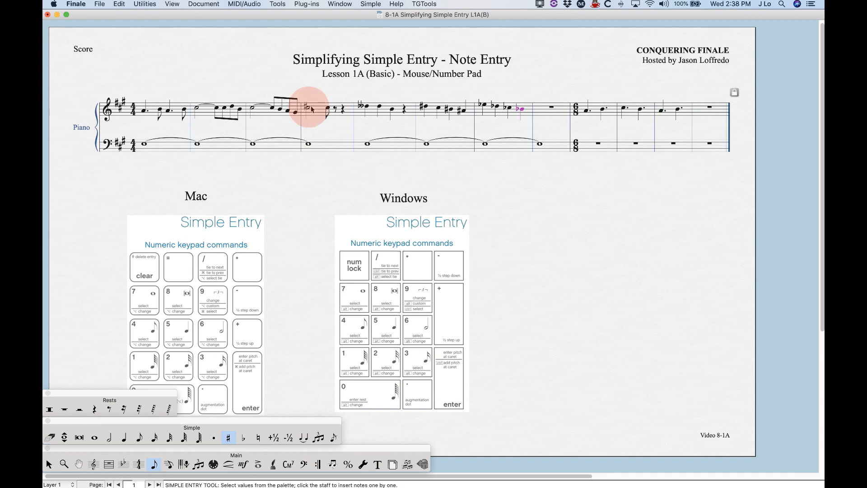
click(286, 110)
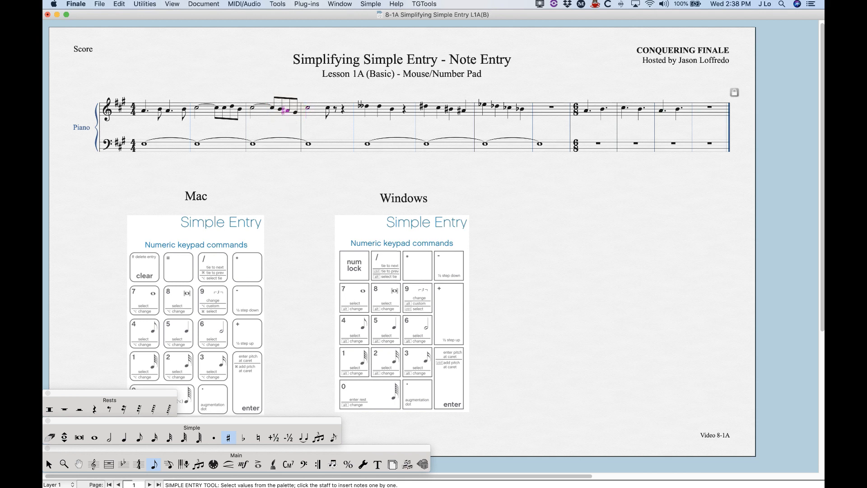
click(230, 107)
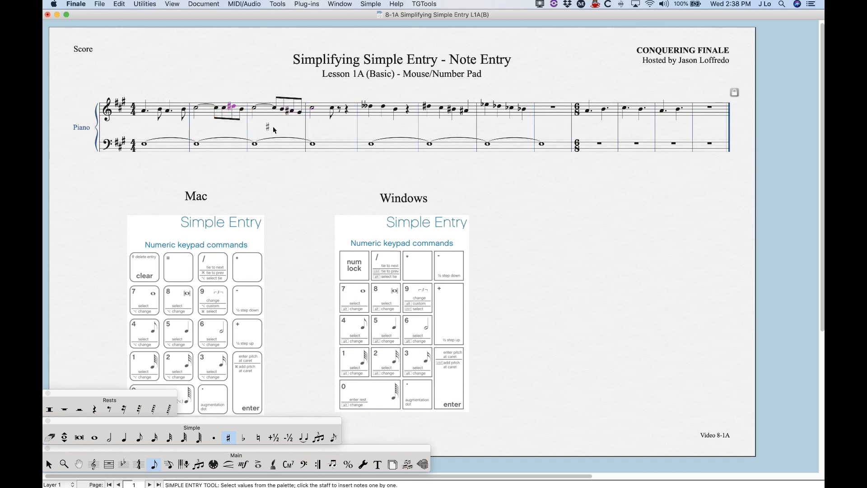
With only the flat active, flatten the half note in treble measure 4 and the whole note in bass measure 5, then unlock it and leave Simple Entry
key(alt+minus)
key(alt+minus)
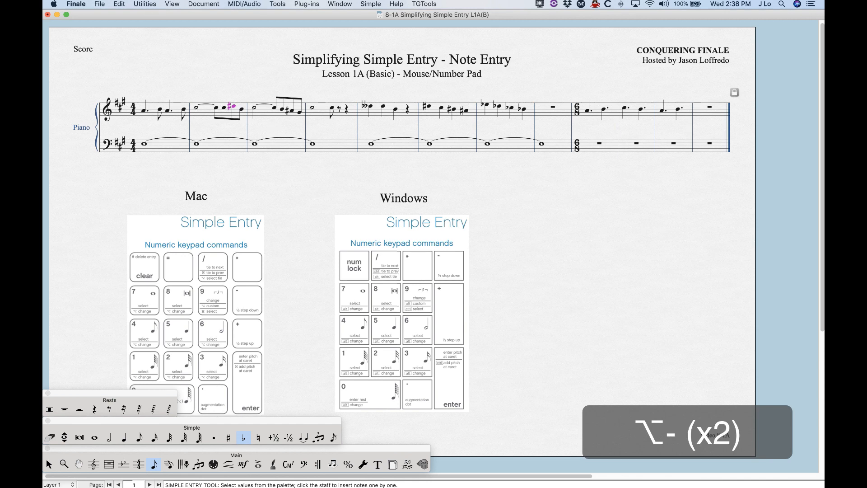
click(313, 108)
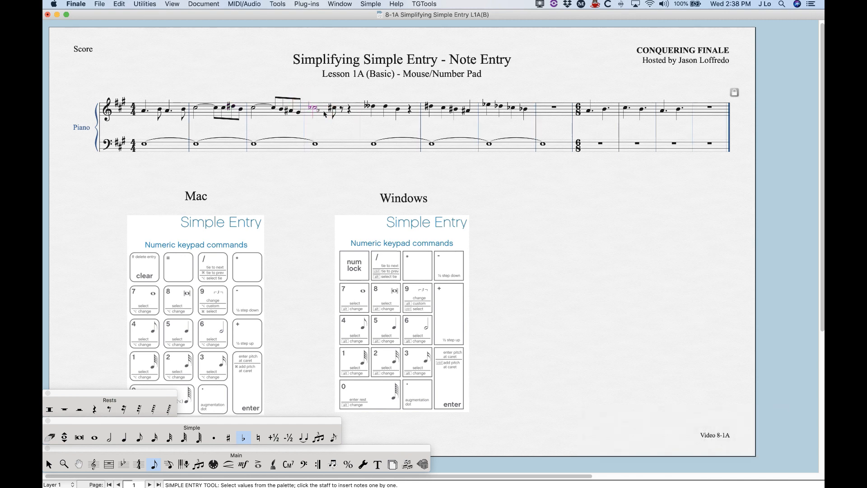
click(373, 143)
key(5)
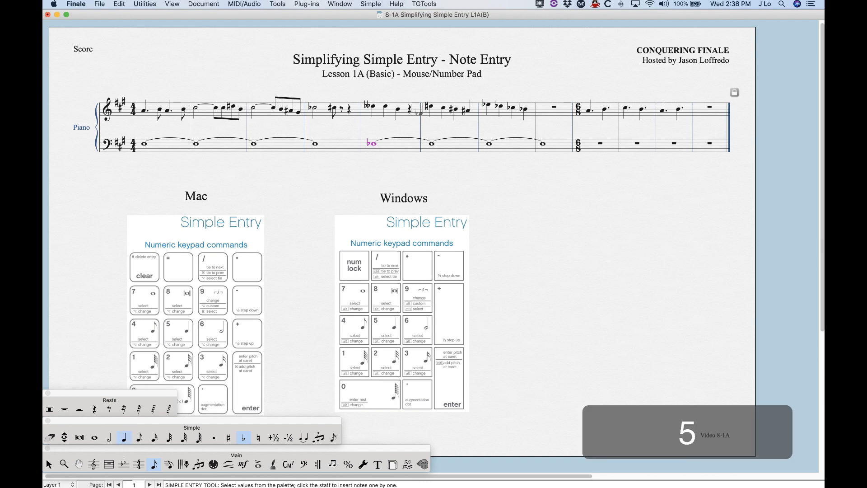
key(alt+minus)
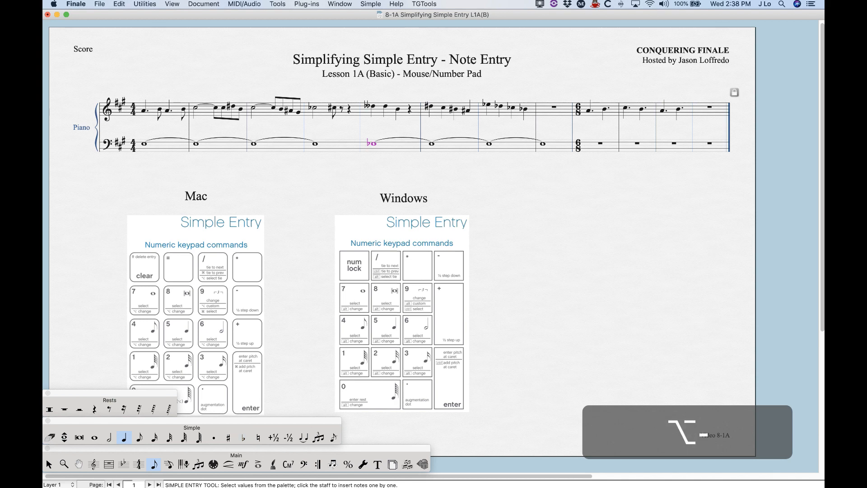
key(Escape)
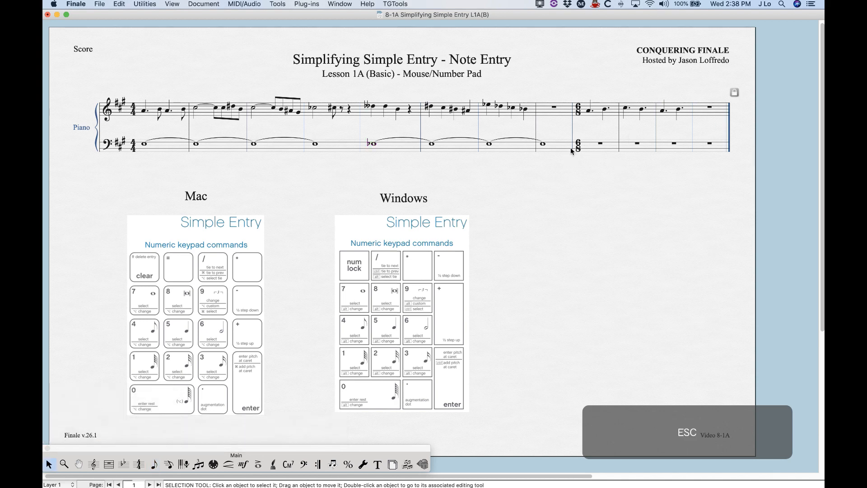
Clear all notes from bass measures 1–8 and treble measures 1–7
click(565, 147)
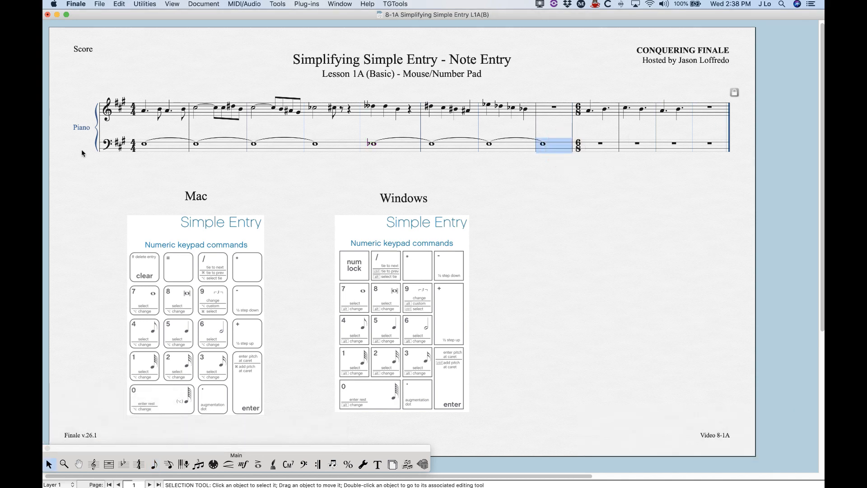
shift+click(168, 146)
key(BackSpace)
click(523, 108)
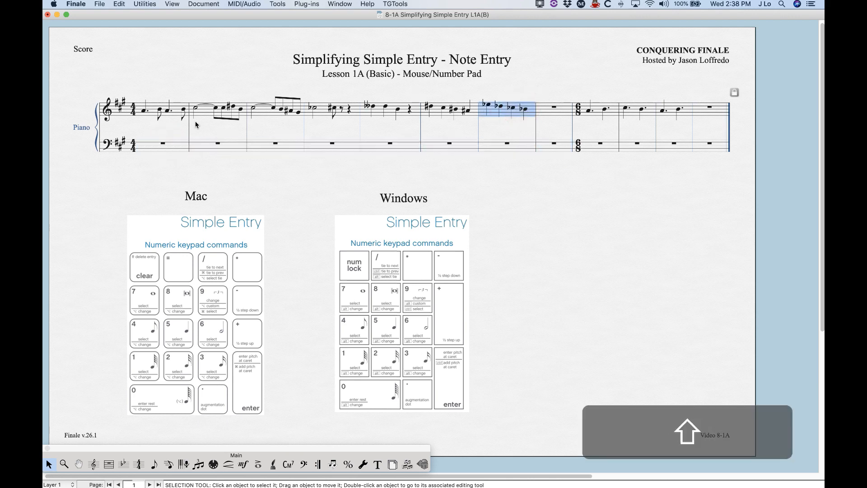
shift+click(175, 110)
key(BackSpace)
key(BackSpace)
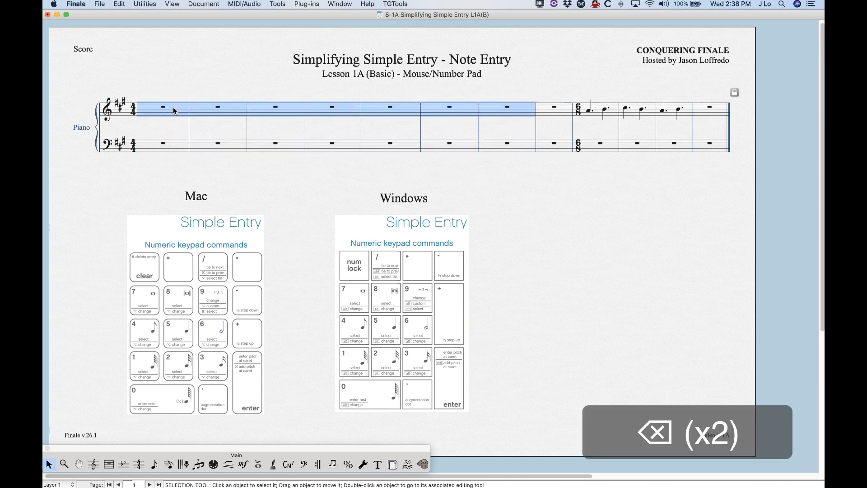
Return to Simple Entry and enter an eighth-note A at the start of treble measure 1
click(153, 464)
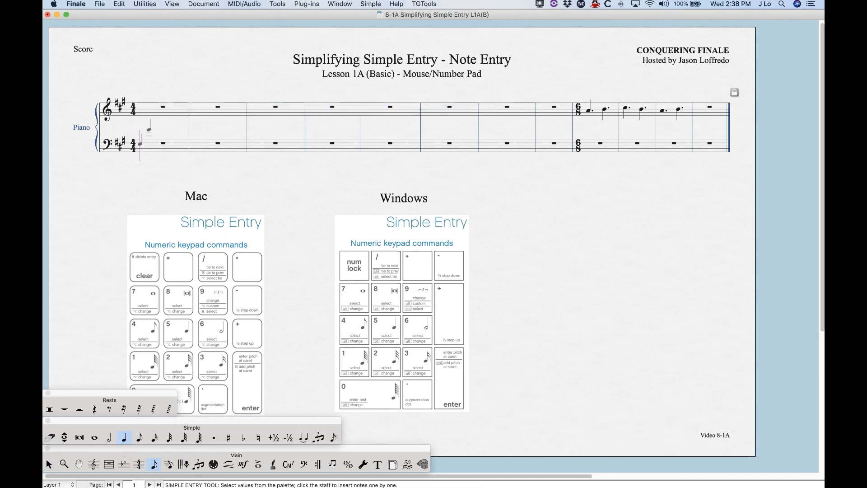
key(4)
click(145, 108)
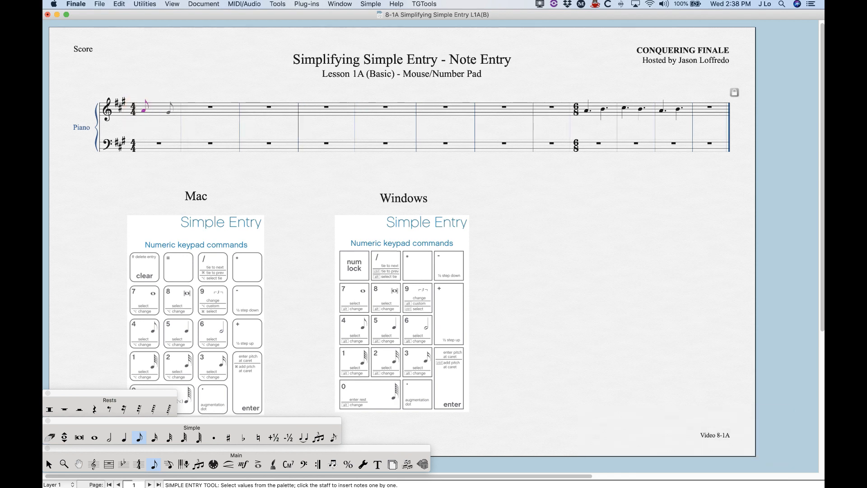
In treble measure 1, turn the opening A into a grace note, then enter an eighth-note B, a second grace note and an eighth-note A
key(alt+g)
click(147, 109)
click(160, 109)
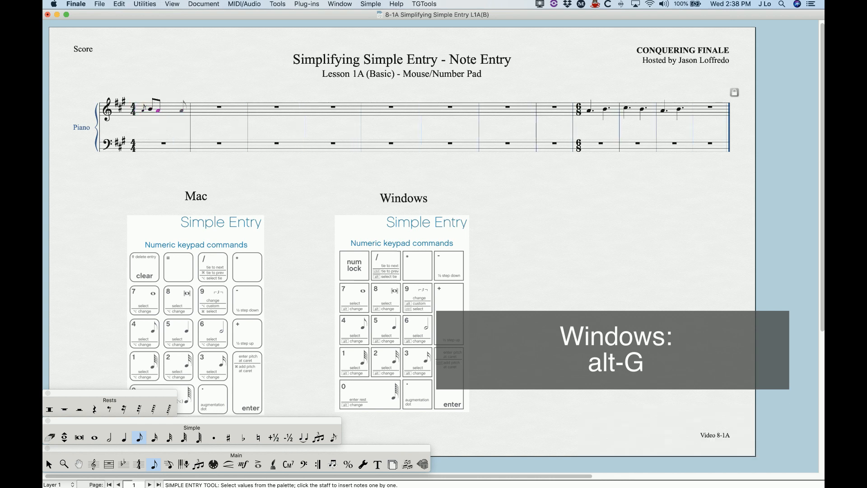
key(alt+g)
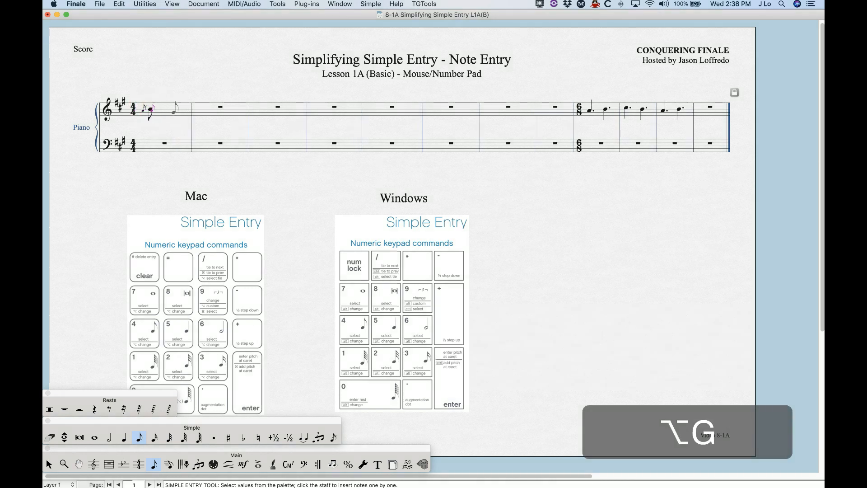
click(165, 110)
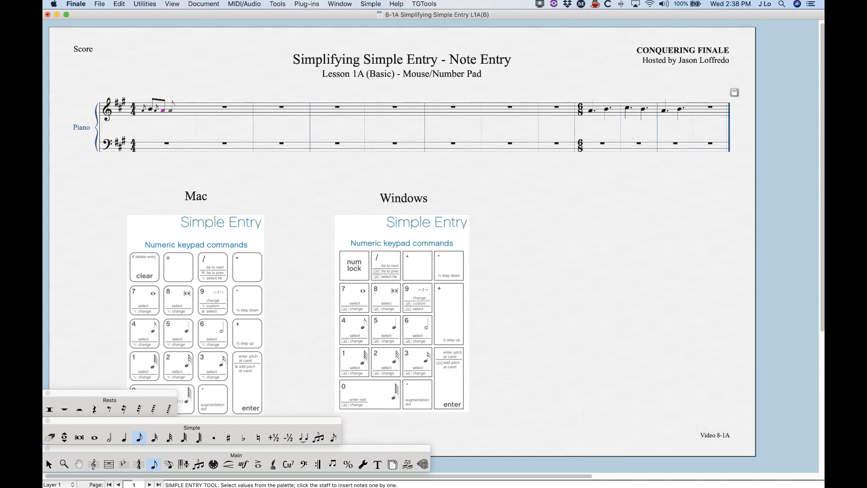
With grace-note entry locked, add a run of grace notes in treble measure 1, then unlock it and enter eighth notes C and D
key(super+g)
click(173, 112)
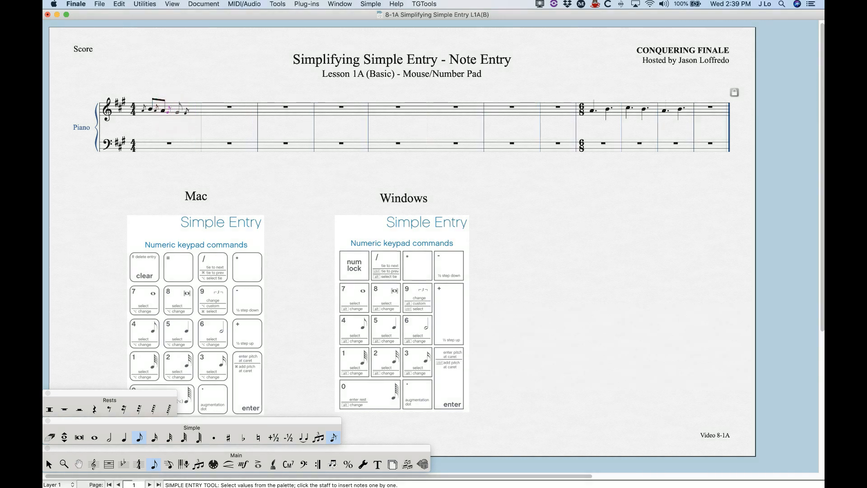
click(184, 109)
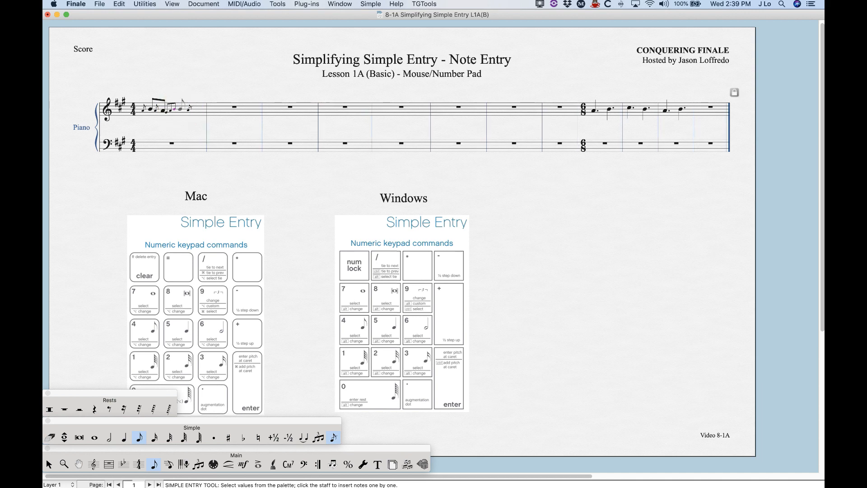
key(super+g)
click(183, 109)
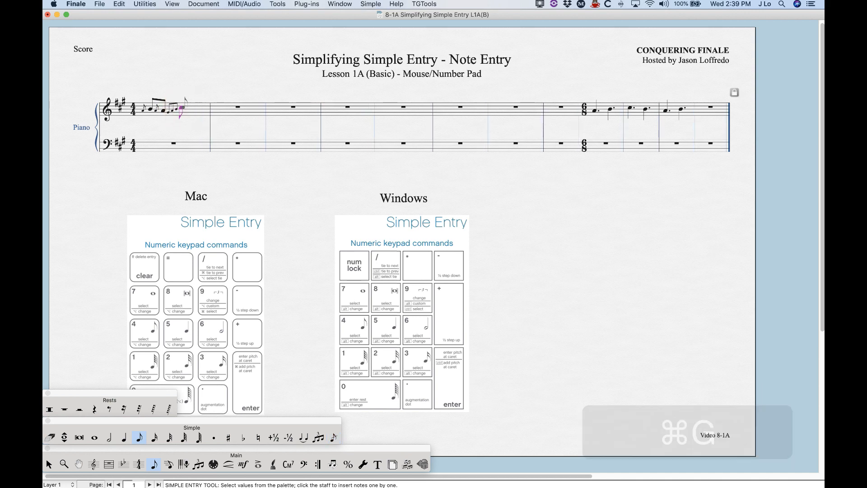
click(189, 106)
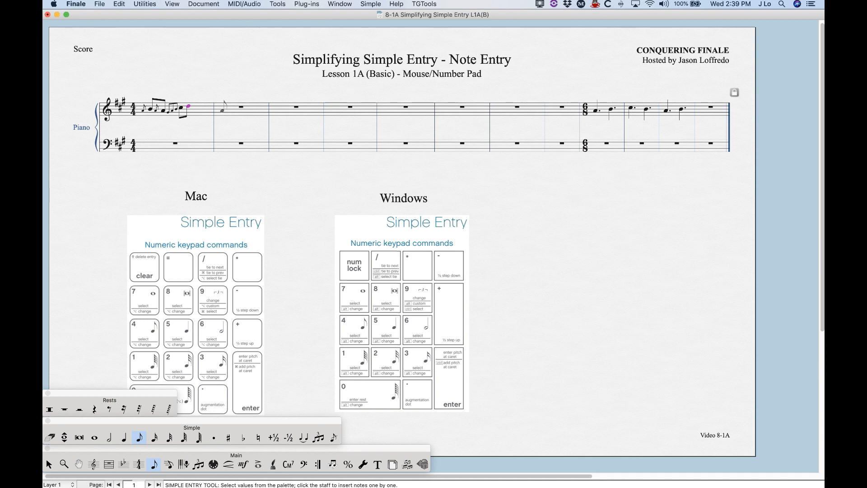
Enter two eighth-note triplets, A–B–C and D–B–A, at the start of treble measure 2
click(223, 108)
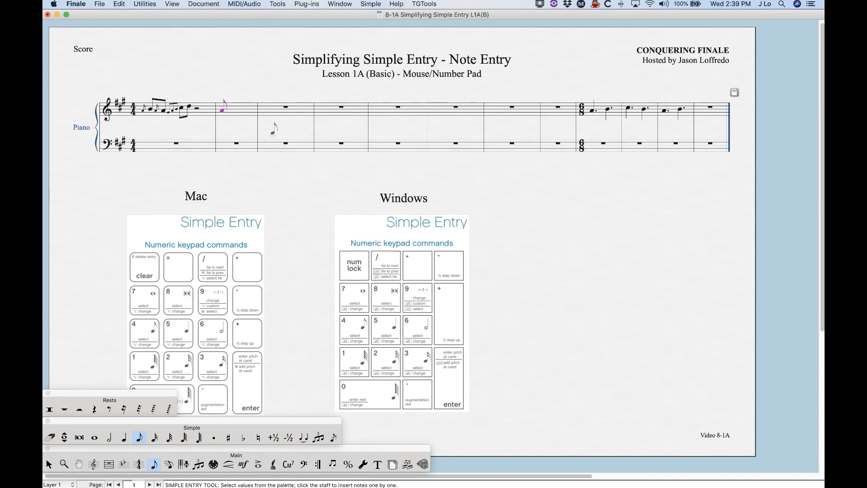
key(9)
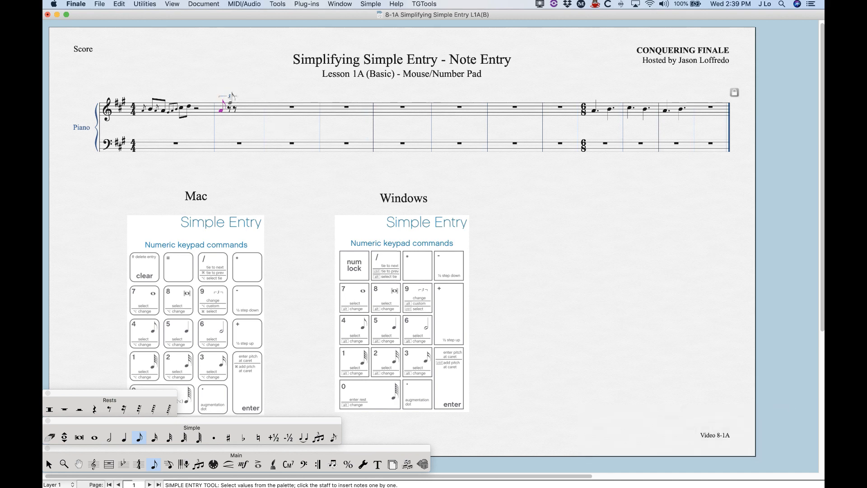
click(227, 108)
click(232, 107)
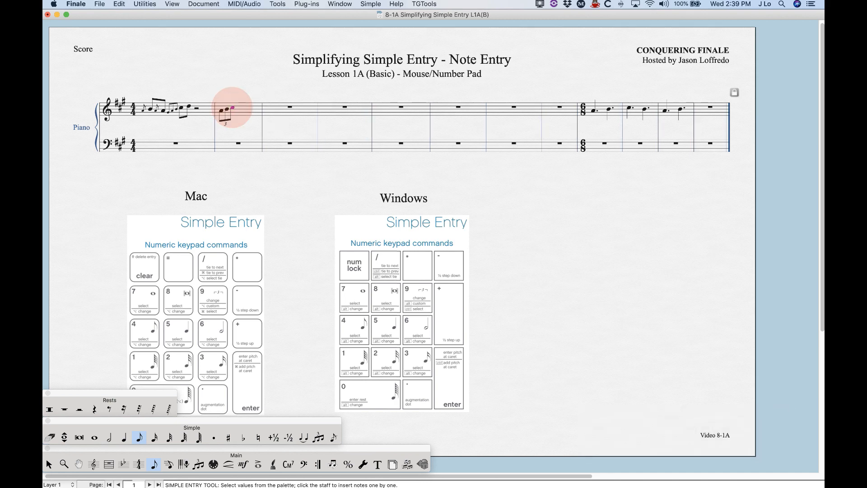
click(239, 107)
key(9)
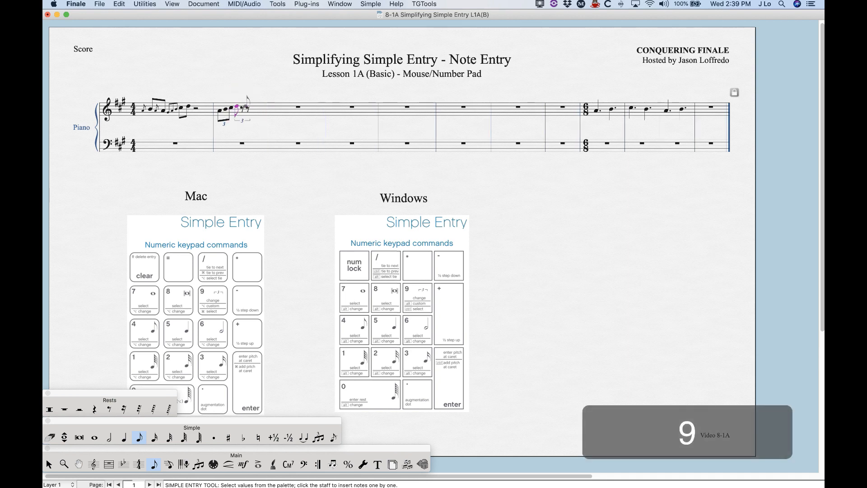
click(246, 109)
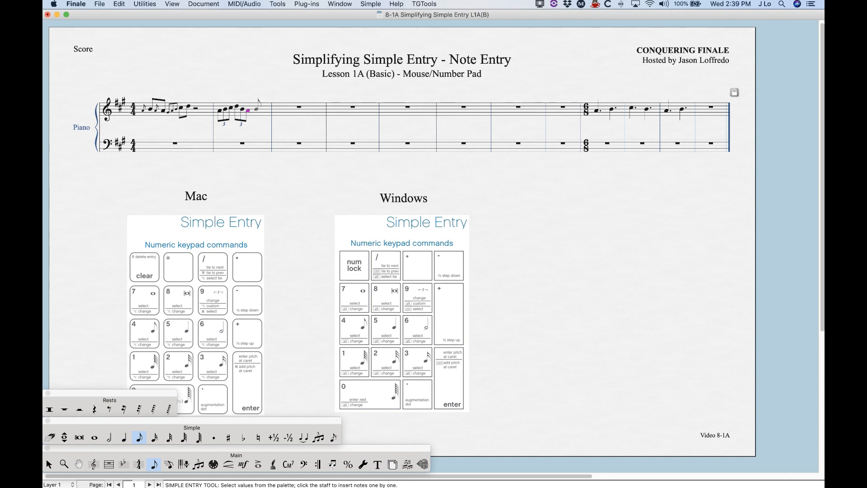
Complete treble measure 2 with a quarter-note triplet of C, B and A
key(5)
click(254, 107)
key(9)
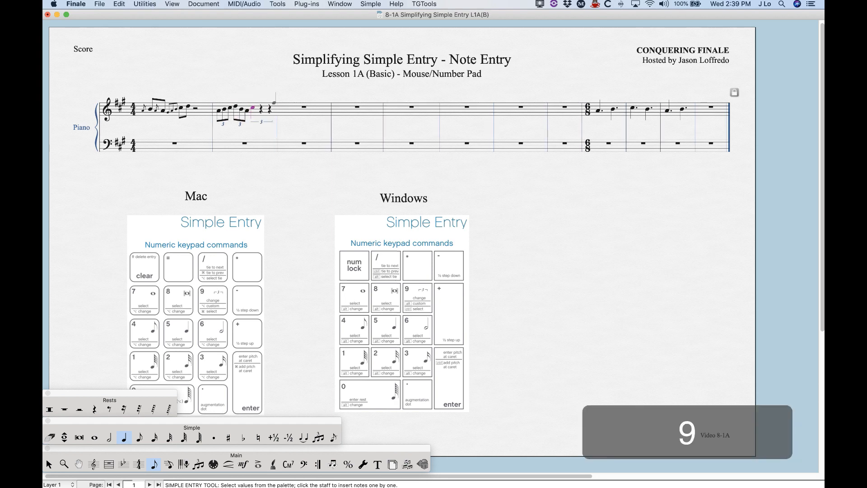
click(270, 110)
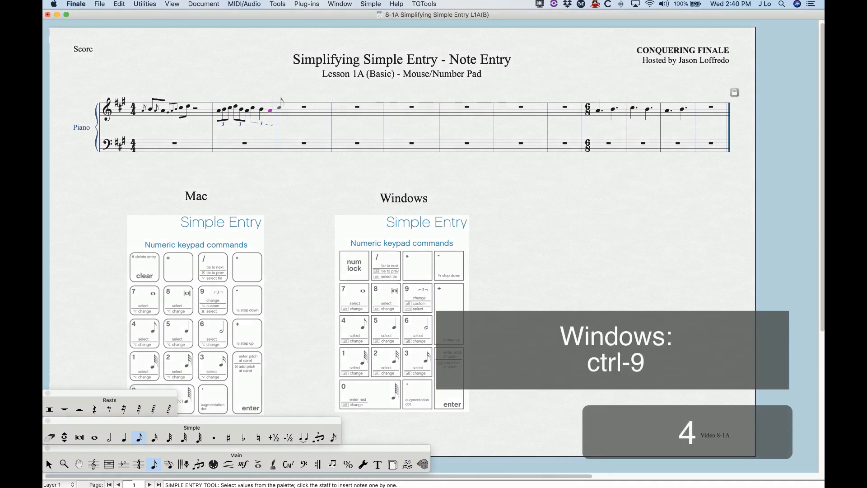
Lock tuplet entry, delete the plain eighth-note C in treble measure 3, and enter two eighth-note triplets there
click(283, 108)
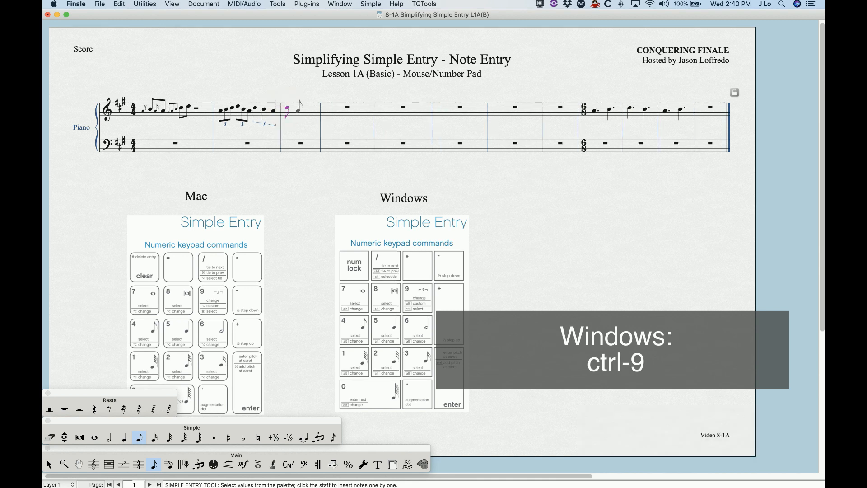
key(super+9)
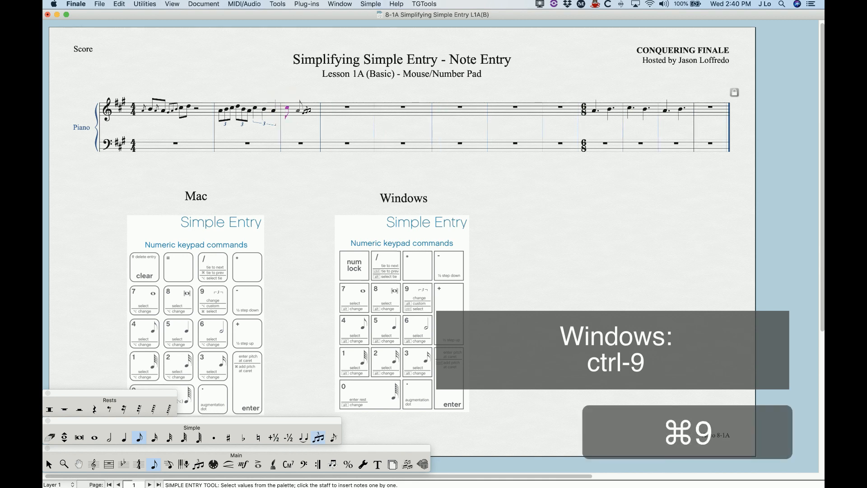
key(BackSpace)
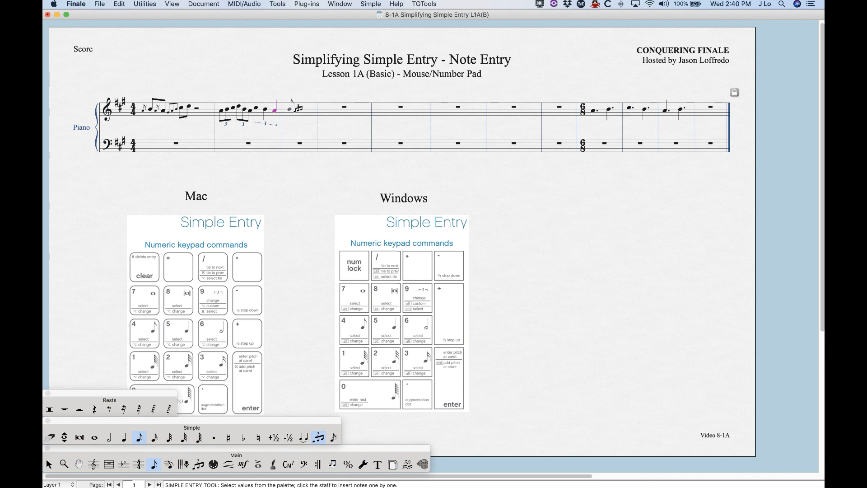
click(291, 110)
click(296, 107)
click(306, 109)
click(306, 110)
click(309, 110)
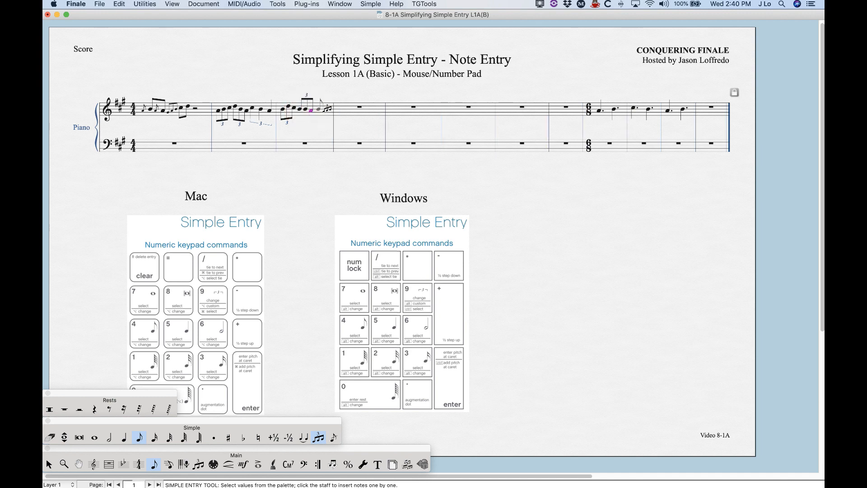
Complete treble measure 3 with a quarter-note triplet and unlock tuplet entry
key(5)
click(319, 107)
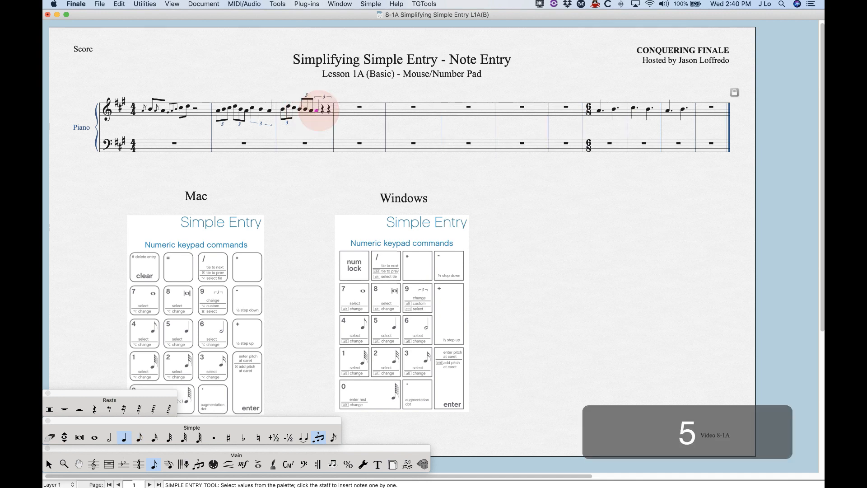
click(328, 108)
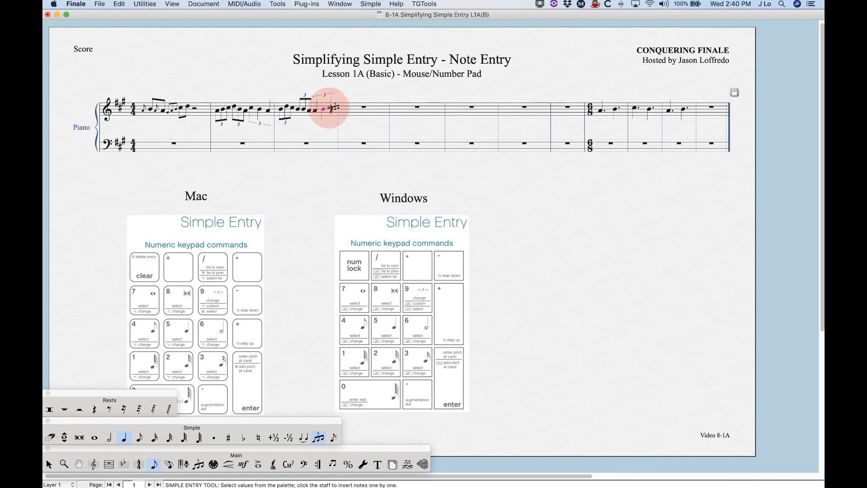
click(333, 108)
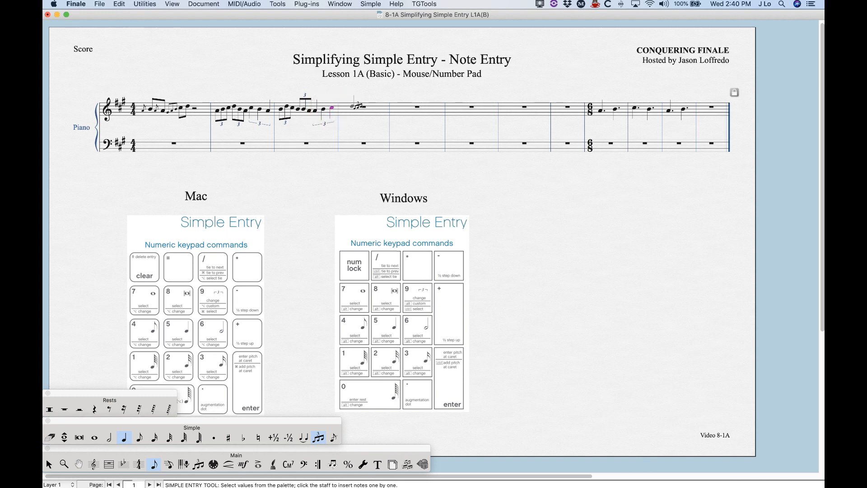
key(super+9)
Enter a sixteenth-note A at the start of treble measure 4 and define it as a tuplet of 5 in the space of 4
key(3)
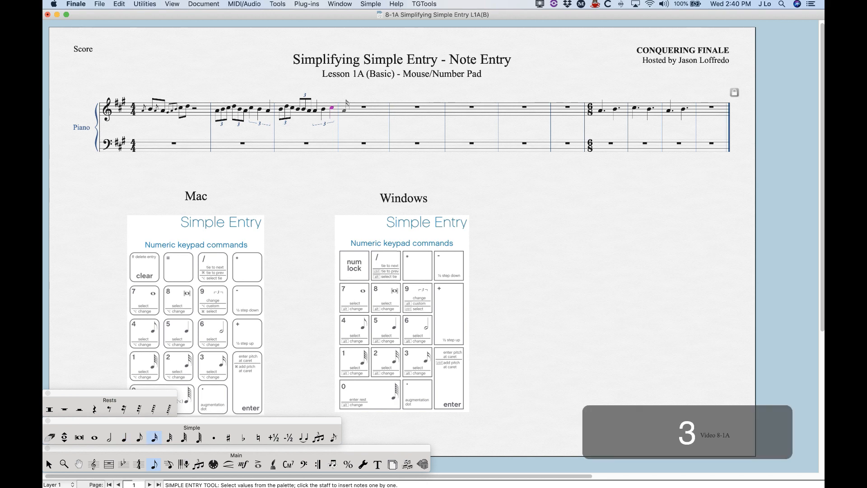
click(346, 108)
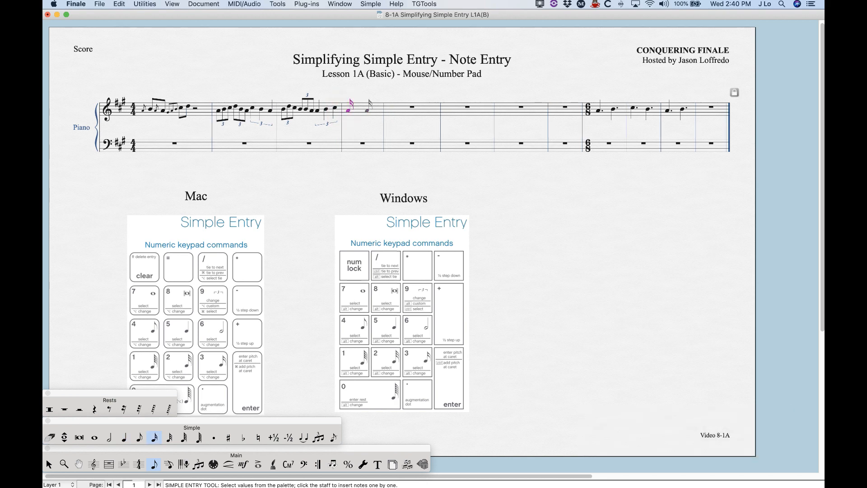
key(alt+9)
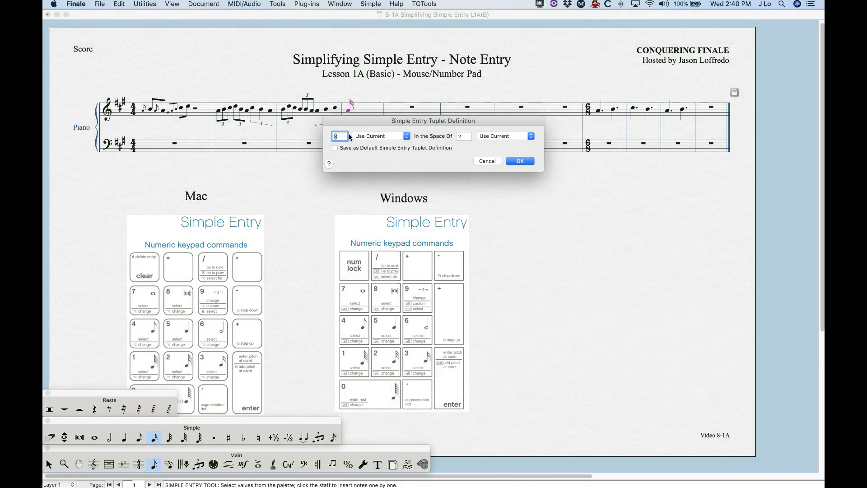
text(5)
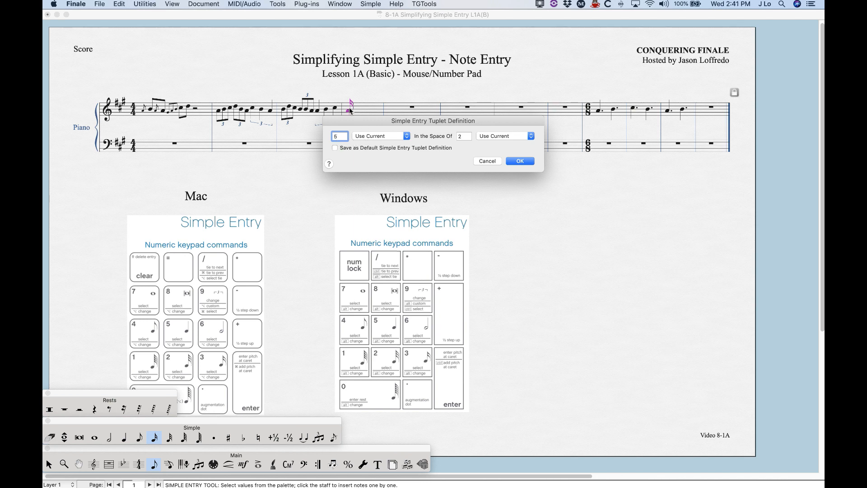
key(Tab)
text(4)
click(520, 161)
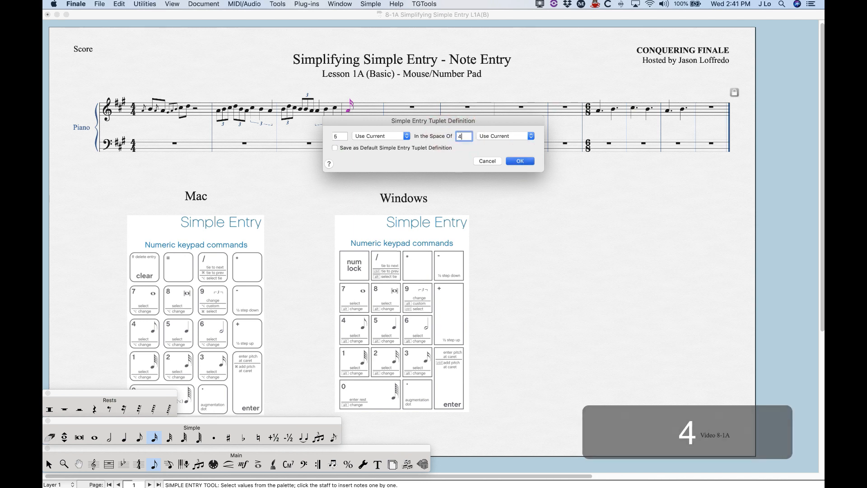
Fill the remaining four sixteenth notes of the first quintuplet in treble measure 4
click(347, 110)
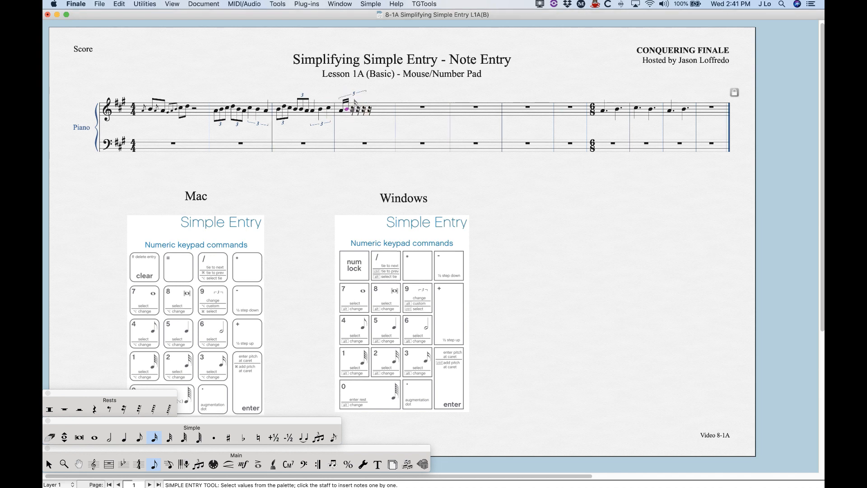
click(353, 109)
click(358, 110)
click(364, 109)
Enter a sixteenth-note D after the quintuplet and define a tuplet of 5 in the space of 4, saving it as the default definition
click(369, 109)
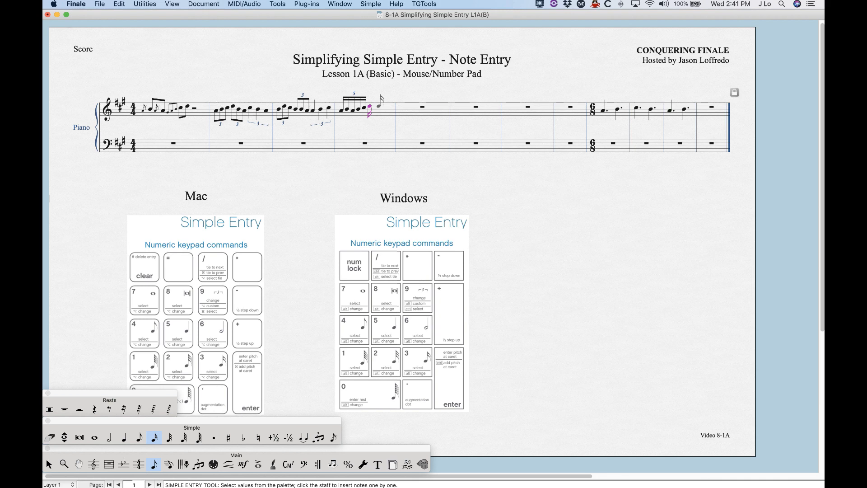
key(alt+9)
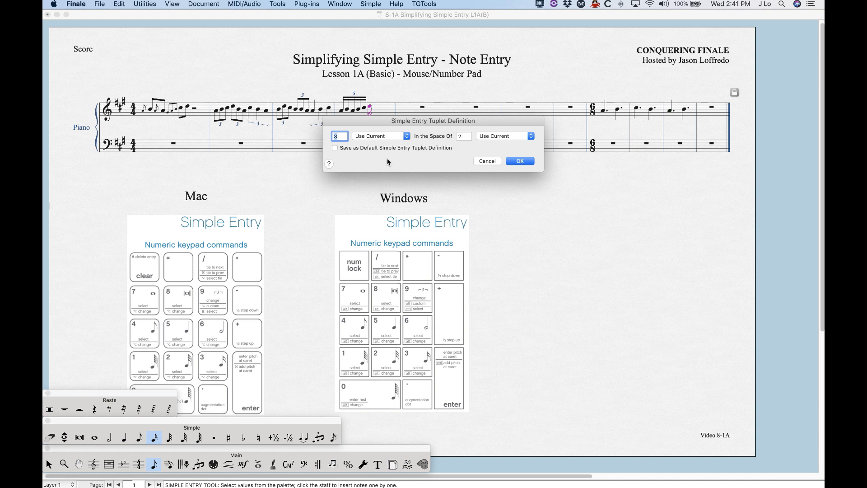
drag(341, 138, 323, 135)
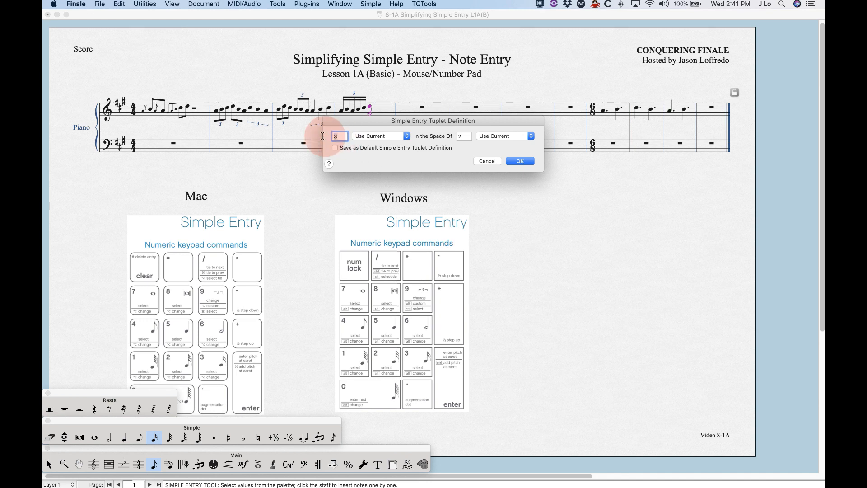
text(5)
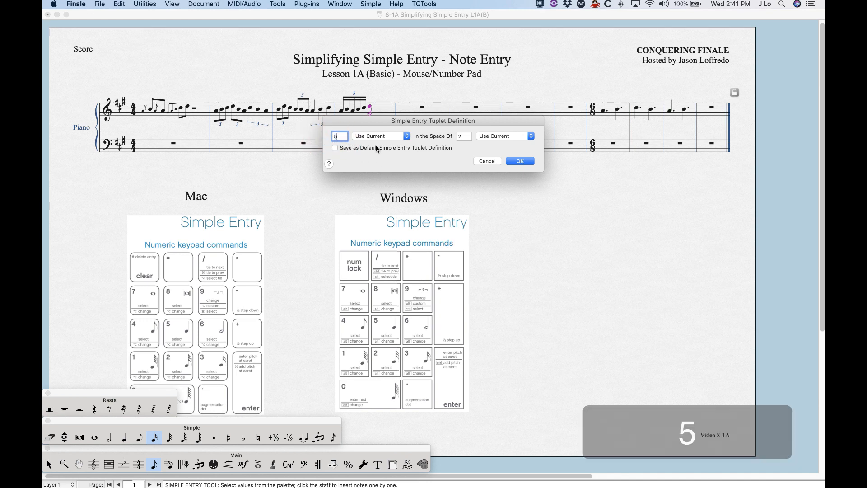
click(448, 136)
text(4)
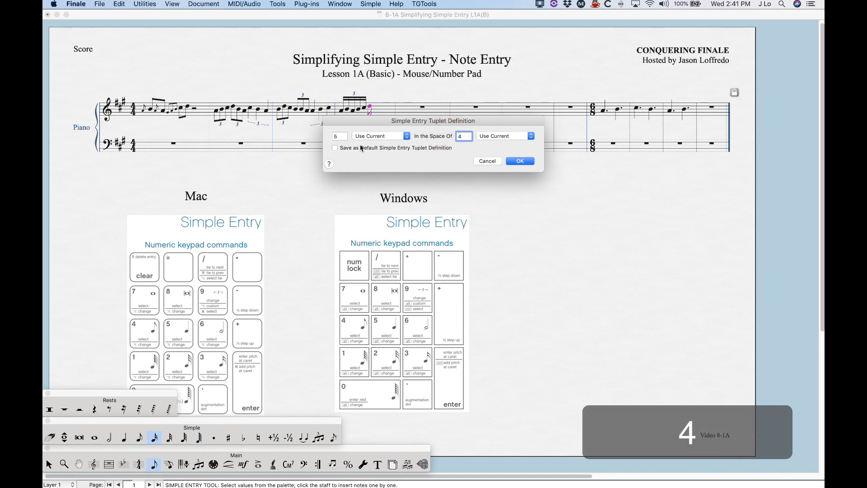
click(335, 147)
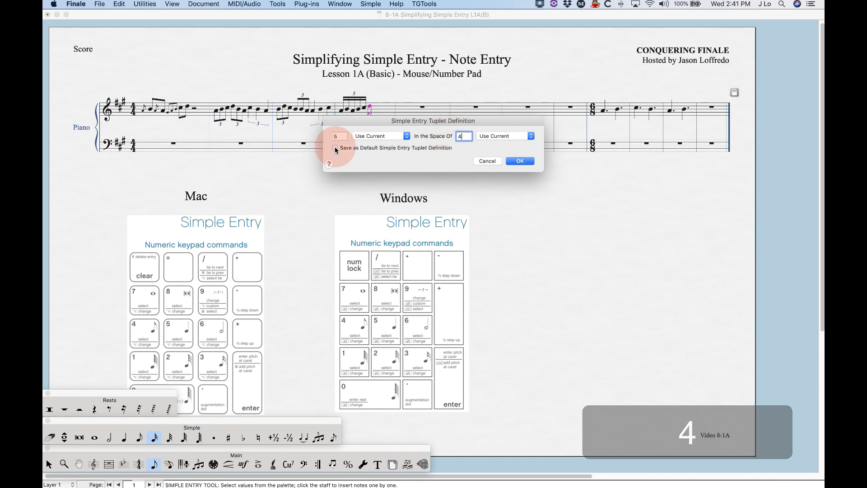
click(519, 162)
Fill the remaining sixteenth notes of the second quintuplet in treble measure 4
click(367, 110)
click(374, 110)
click(381, 107)
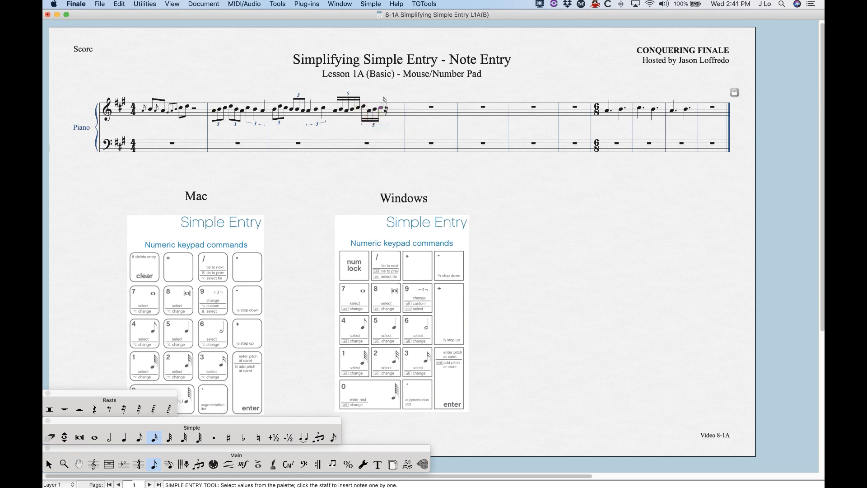
click(387, 107)
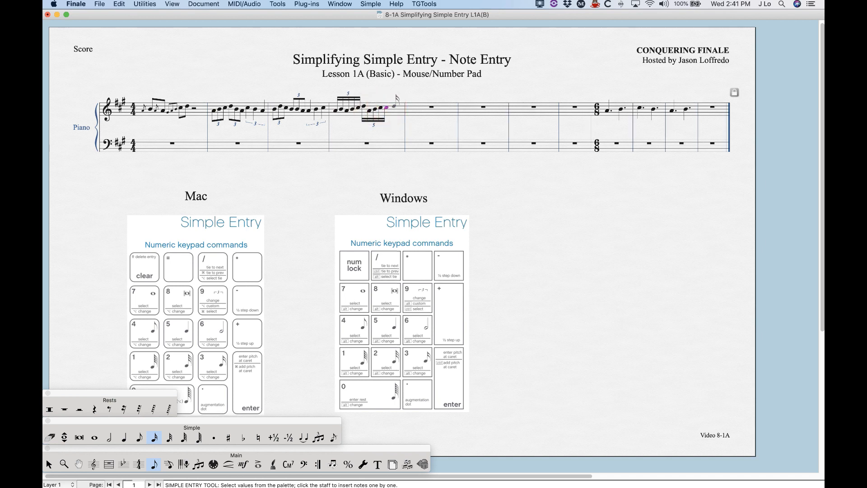
Enter a third sixteenth-note quintuplet in treble measure 4, using the saved default tuplet definition
click(394, 107)
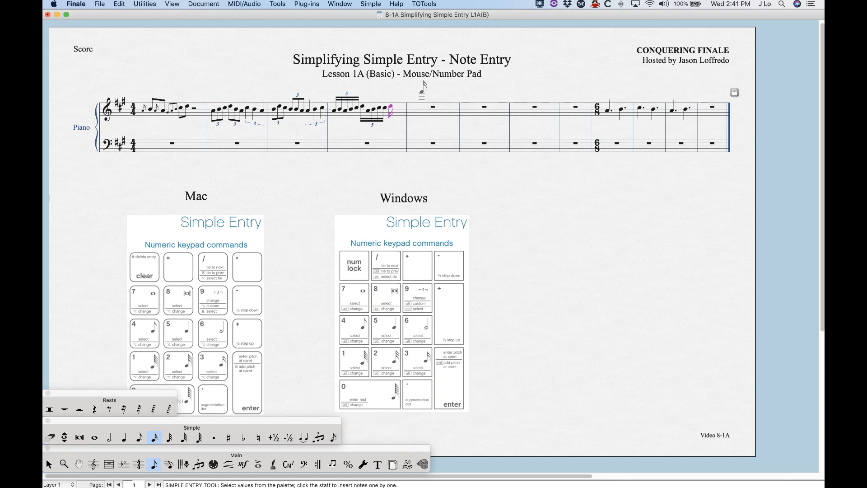
key(9)
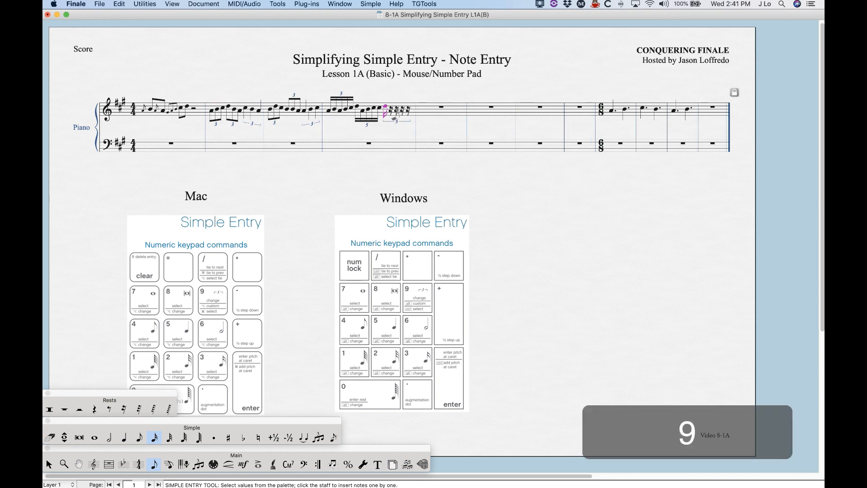
click(392, 111)
click(396, 111)
click(401, 111)
click(407, 108)
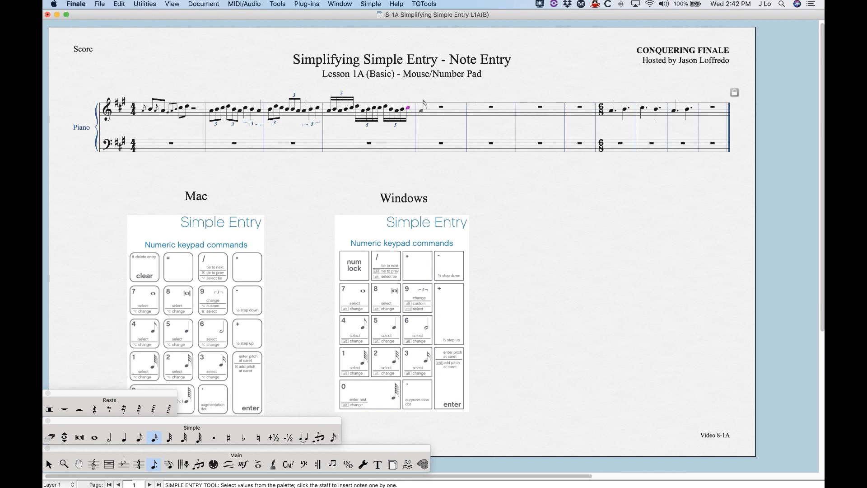
Enter a quarter-note C at the start of treble measure 5 and define a tuplet of 3 in the space of 2, saving it as the default definition
key(4)
key(5)
click(422, 108)
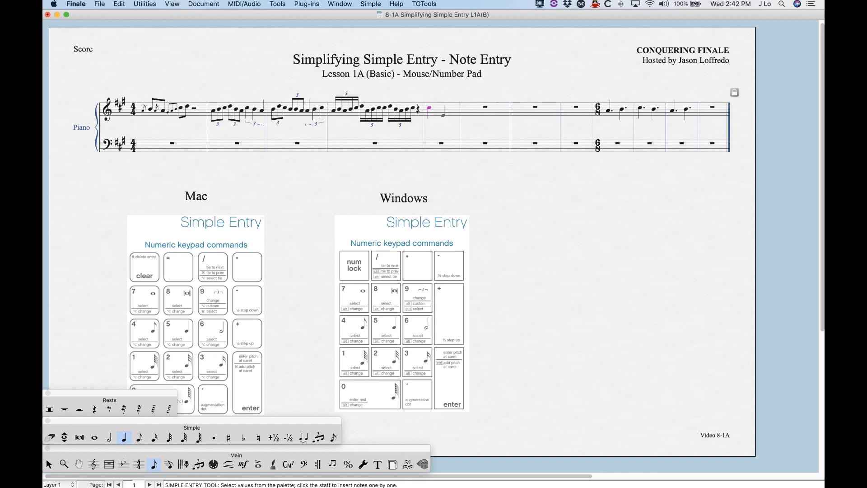
key(alt)
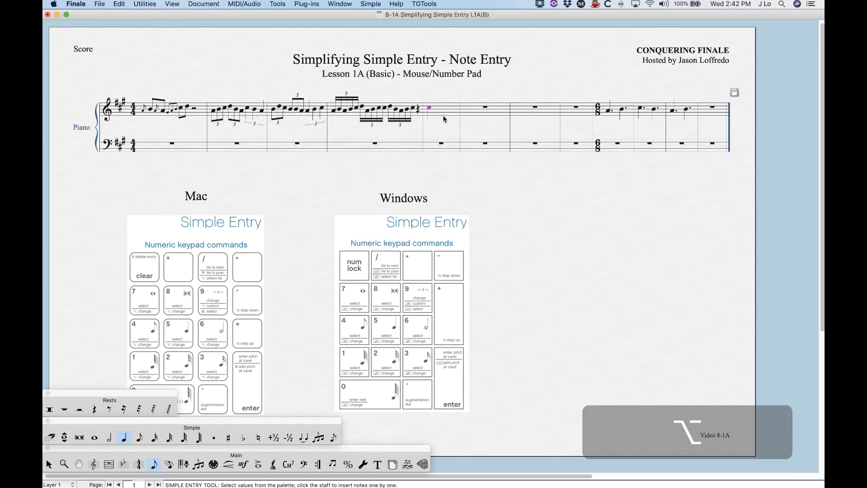
key(alt+9)
text(3)
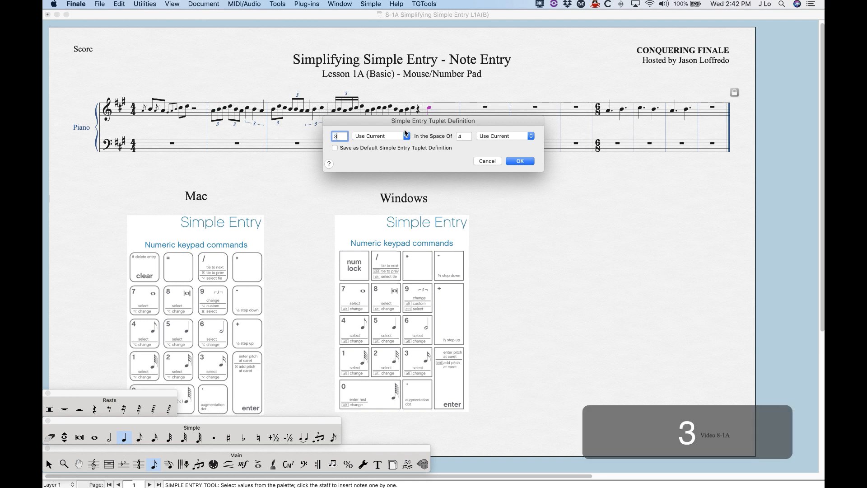
click(459, 137)
text(2)
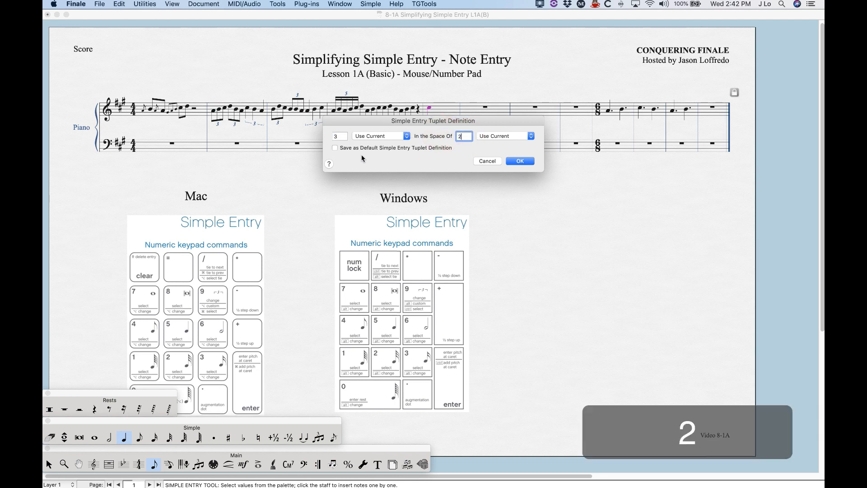
click(335, 149)
click(514, 161)
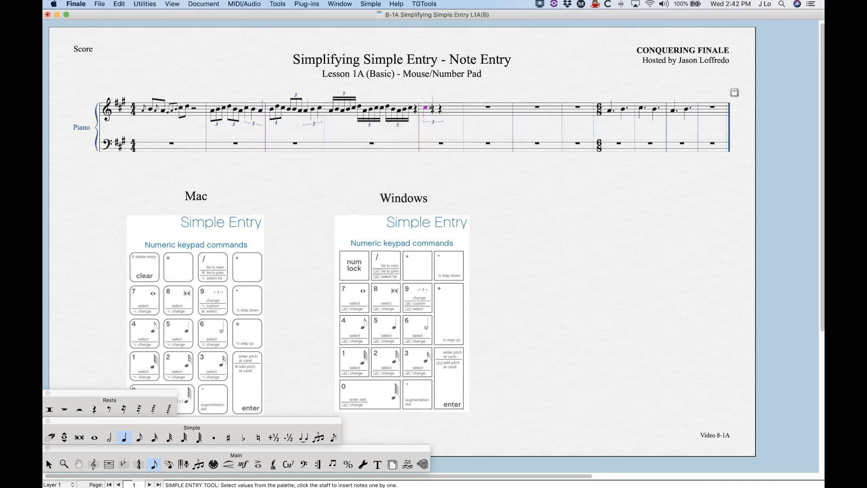
Complete the first quarter-note triplet in treble measure 5 and enter a second quarter-note triplet after it
click(433, 109)
click(440, 111)
click(448, 108)
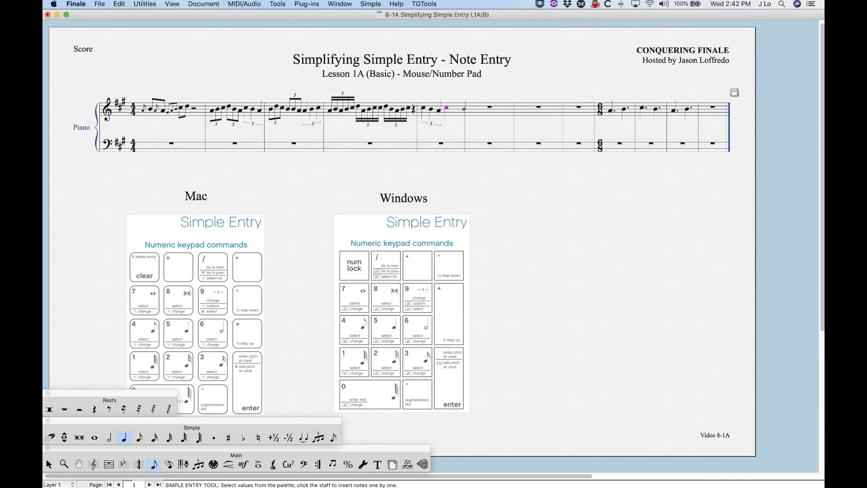
key(9)
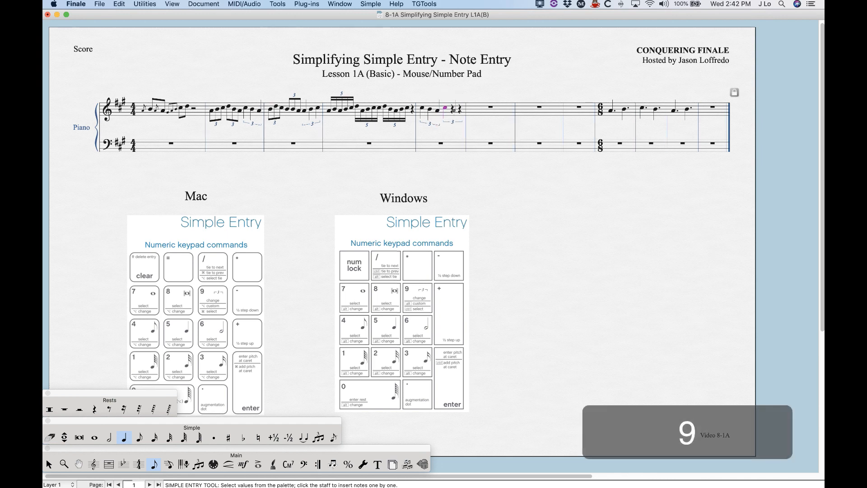
click(450, 108)
click(459, 108)
Enter a quarter-note D in treble measure 6, define it as 3 eighths in the space of 2 eighths, and complete the triplet with an eighth-note B
click(472, 105)
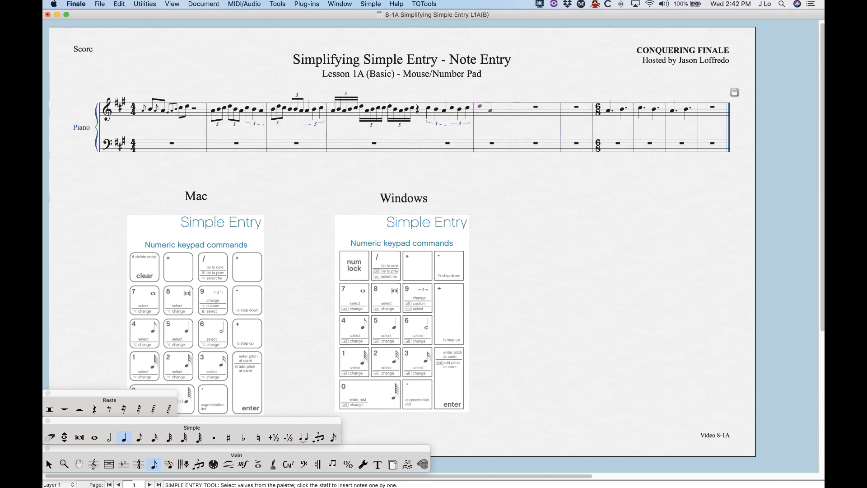
key(alt+9)
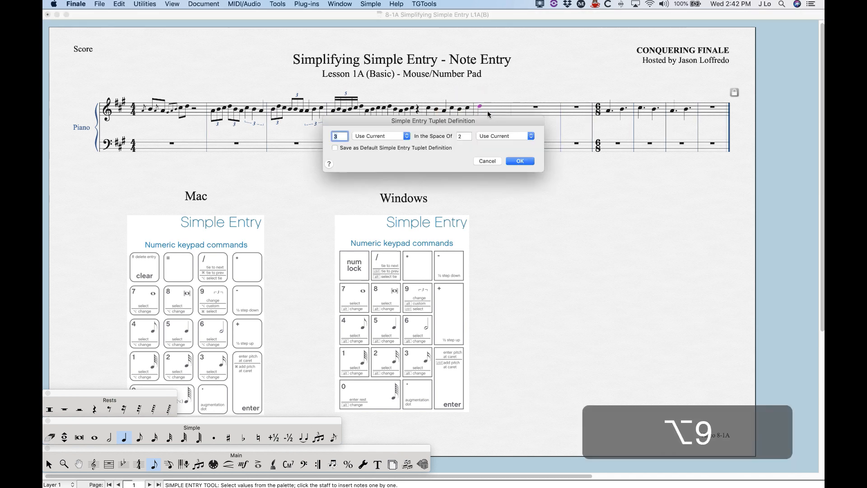
click(370, 137)
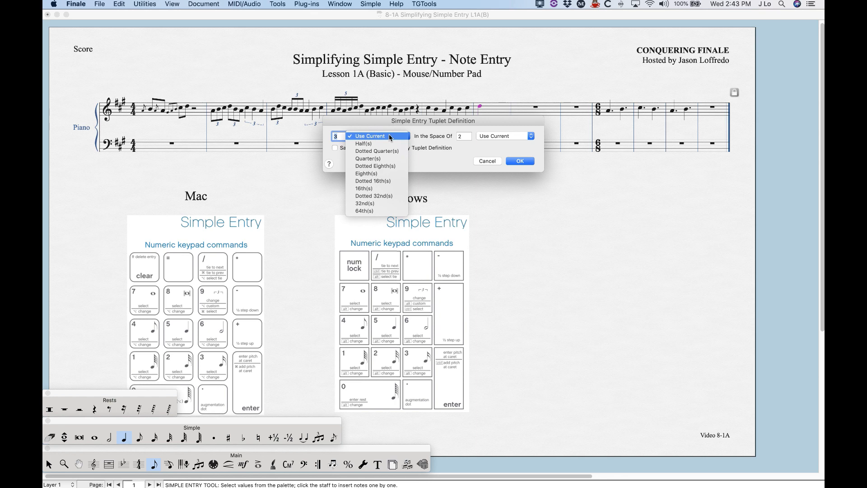
click(377, 174)
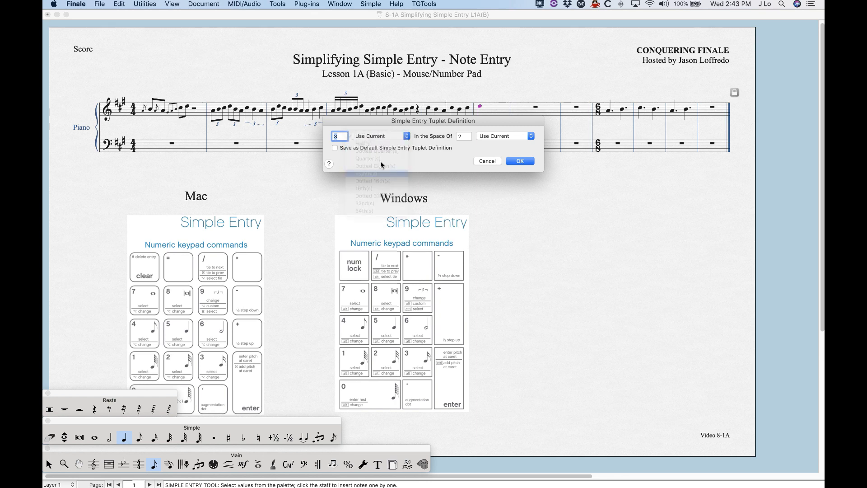
click(508, 136)
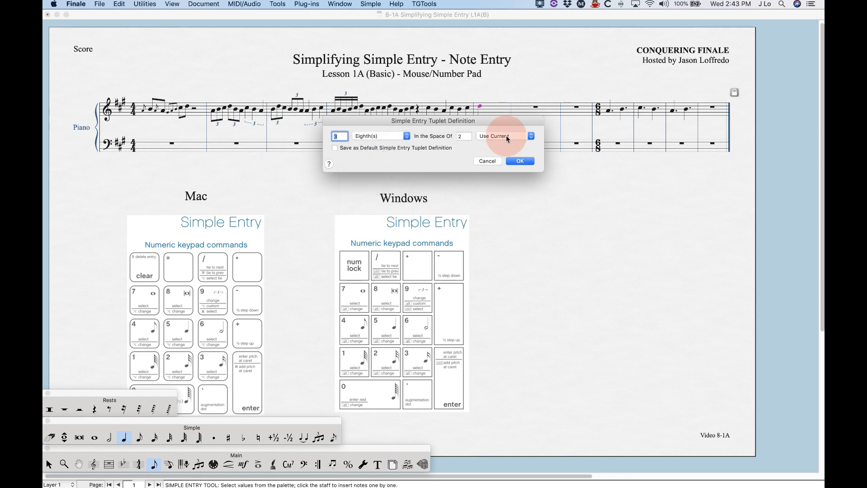
click(493, 173)
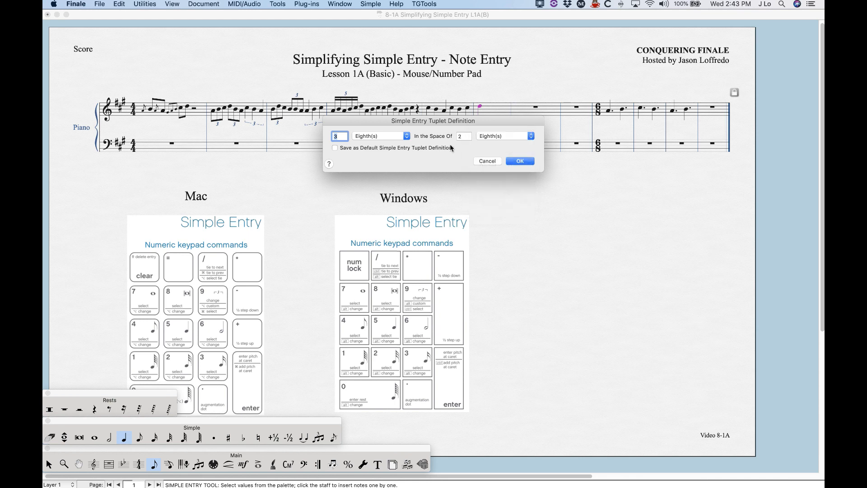
drag(427, 125, 524, 152)
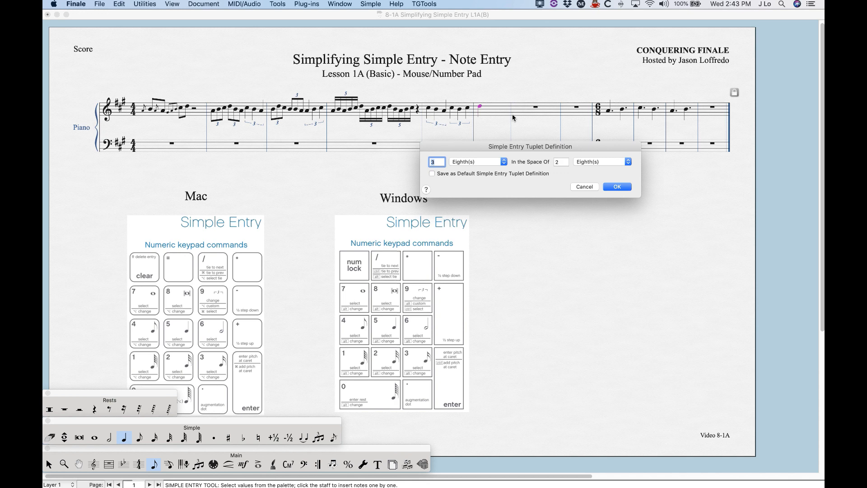
key(Return)
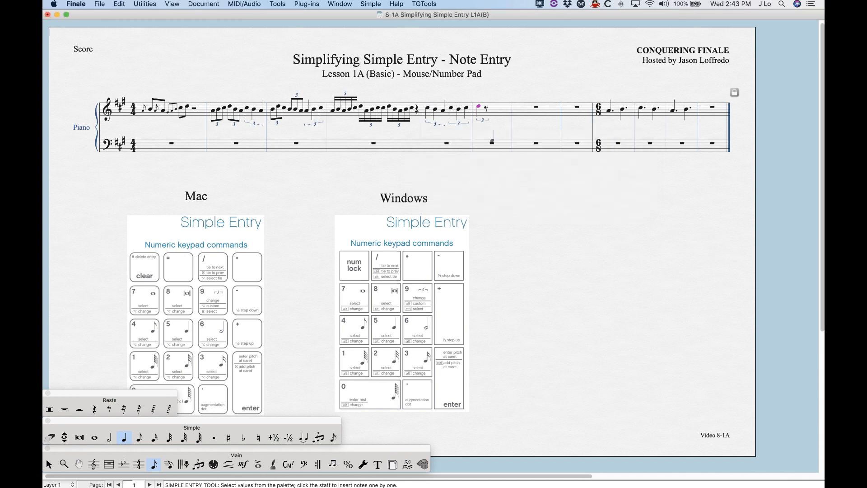
key(4)
click(486, 107)
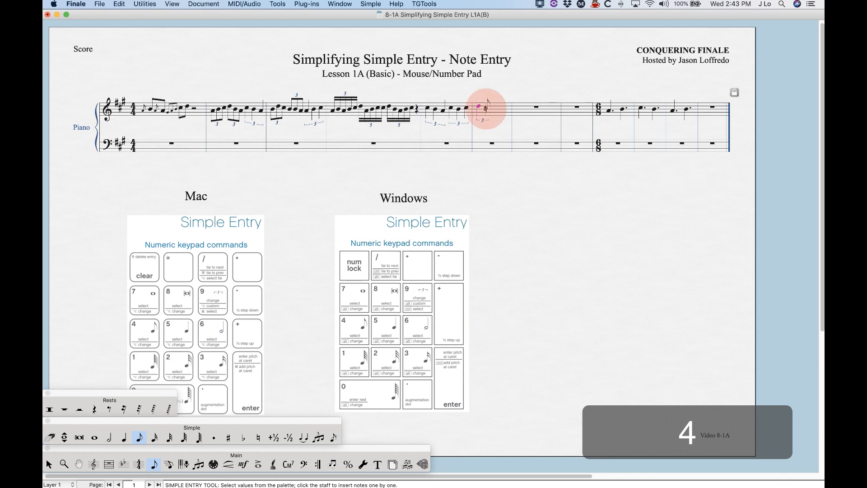
Add a second quarter-eighth triplet, C and B, in treble measure 6, defined as 3 eighths in the space of 2 eighths
key(5)
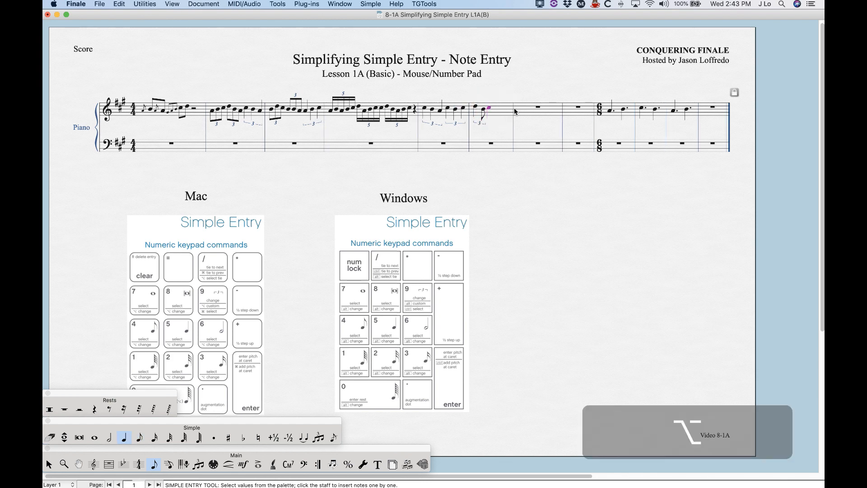
key(alt+9)
click(376, 135)
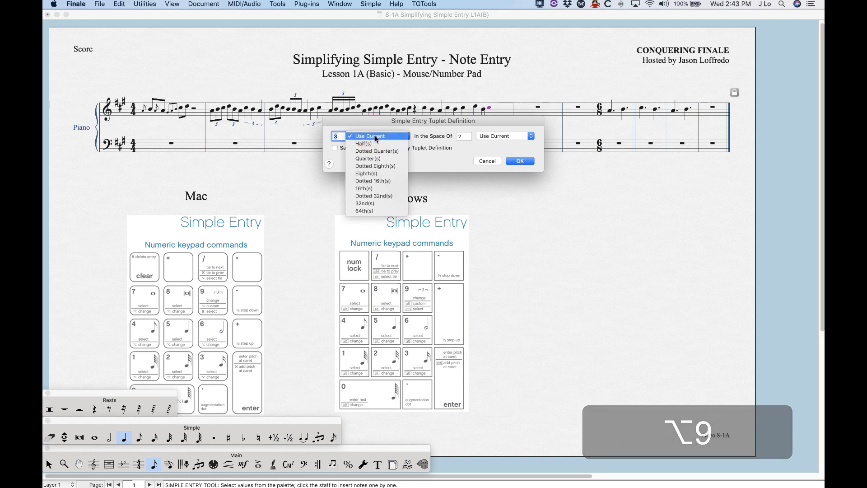
click(367, 174)
click(501, 136)
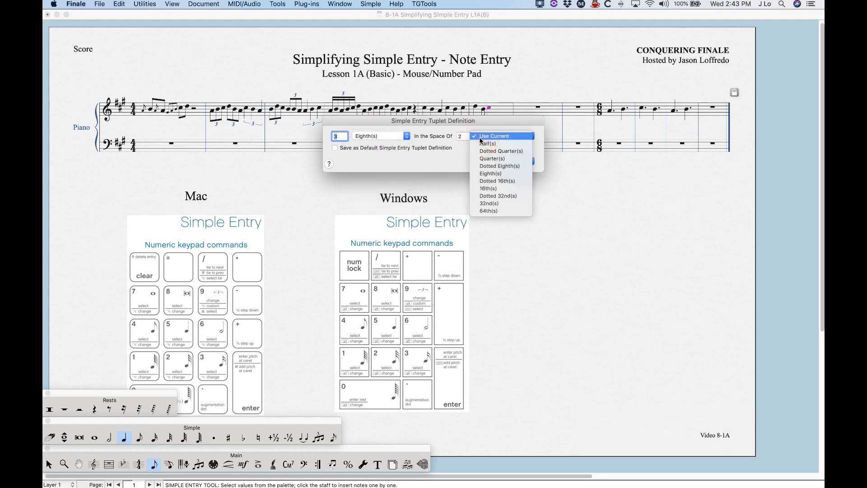
click(490, 174)
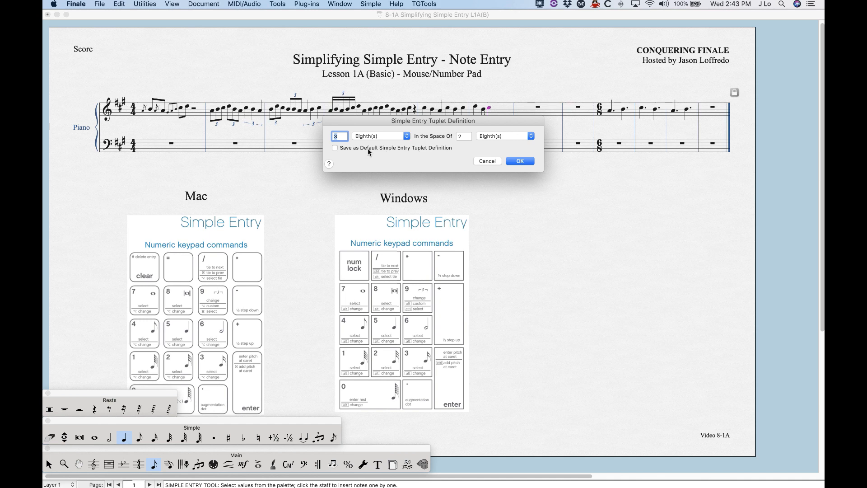
click(522, 161)
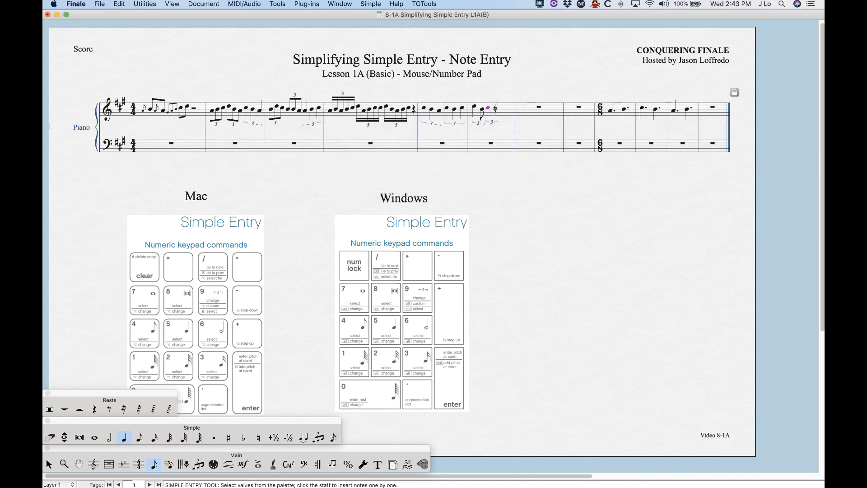
key(4)
click(496, 108)
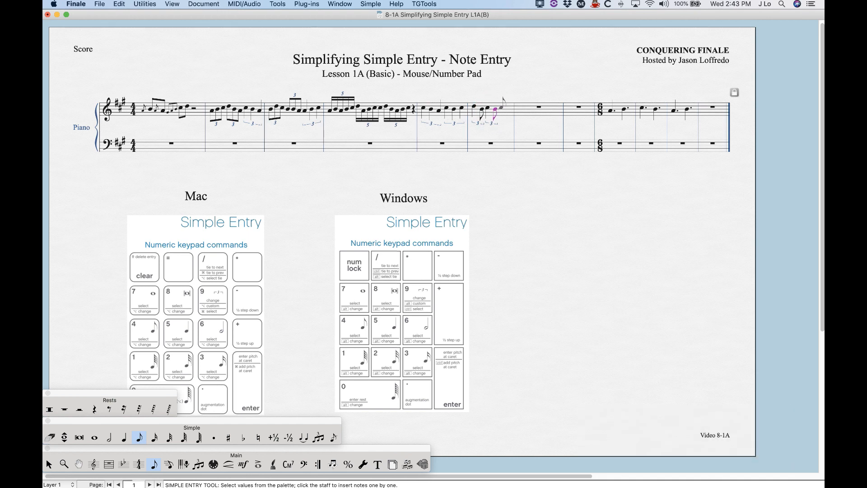
key(9)
key(4)
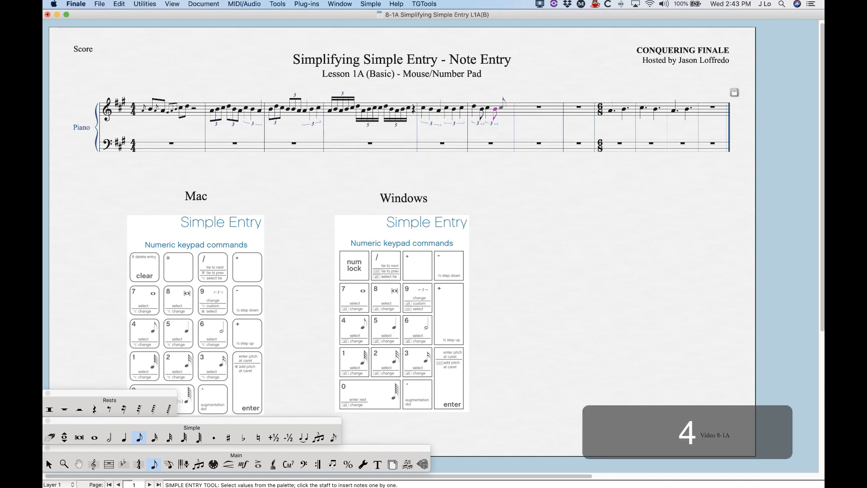
key(4)
click(502, 107)
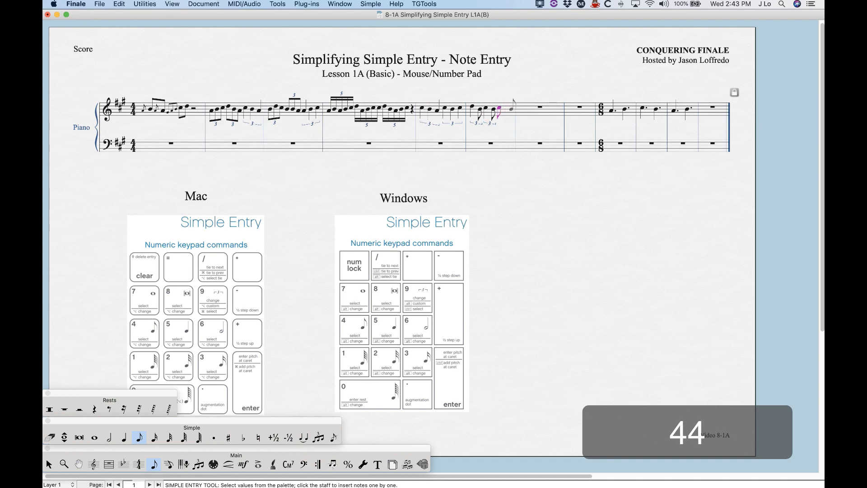
key(BackSpace)
Enter a third quarter-eighth triplet in treble measure 6, reusing the current tuplet definition
key(5)
click(503, 107)
key(9)
key(4)
click(510, 108)
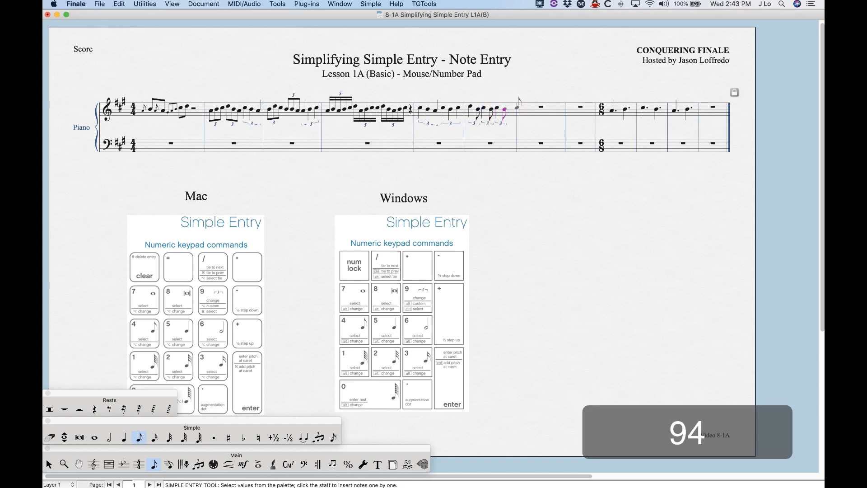
Enter a quarter-eighth triplet at the start of treble measure 7 and leave Simple Entry
key(5)
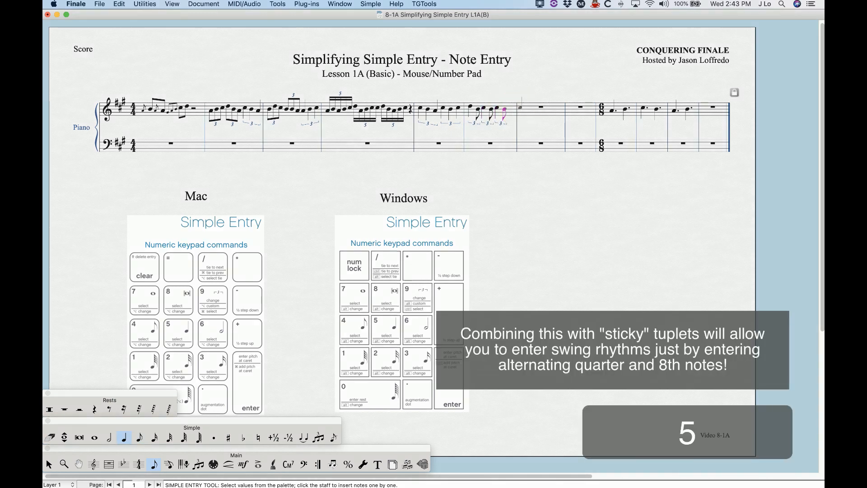
click(521, 108)
key(9)
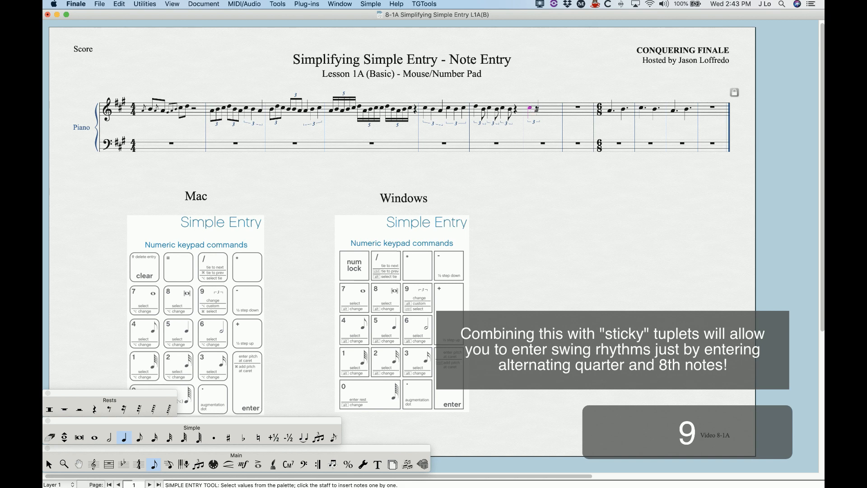
key(4)
click(542, 108)
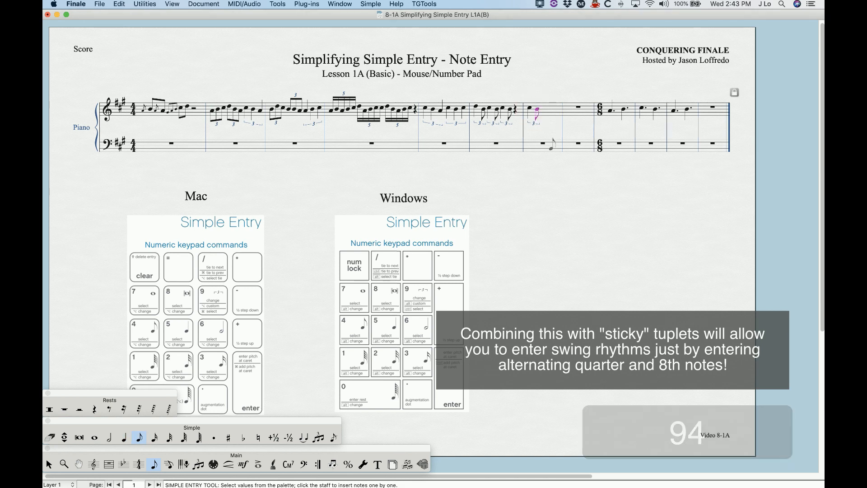
key(Escape)
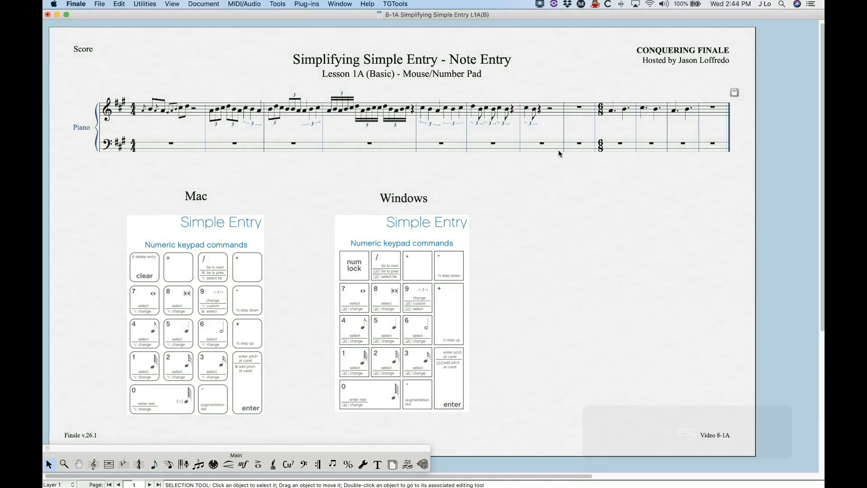